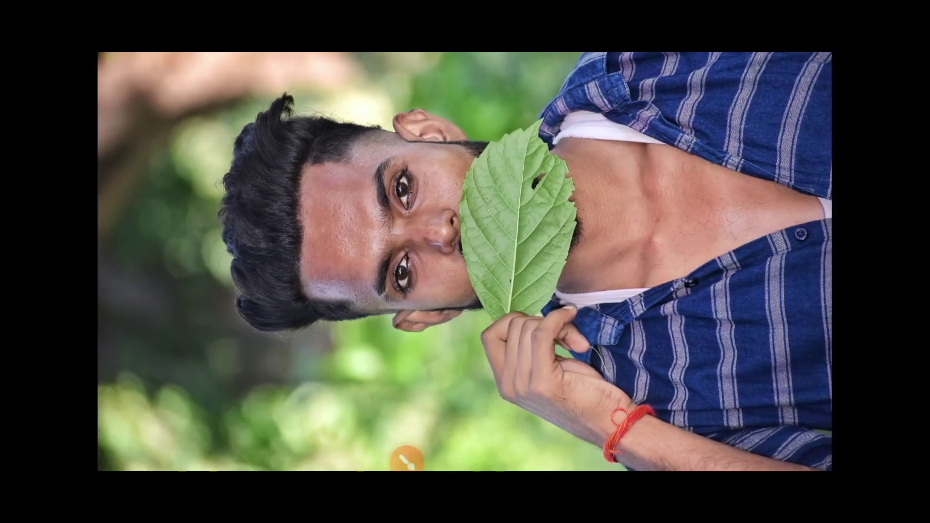
# Share the leaf portrait from Samsung Gallery to Lightroom using 'Add to Lr'
pyautogui.click(339, 206)
pyautogui.click(844, 416)
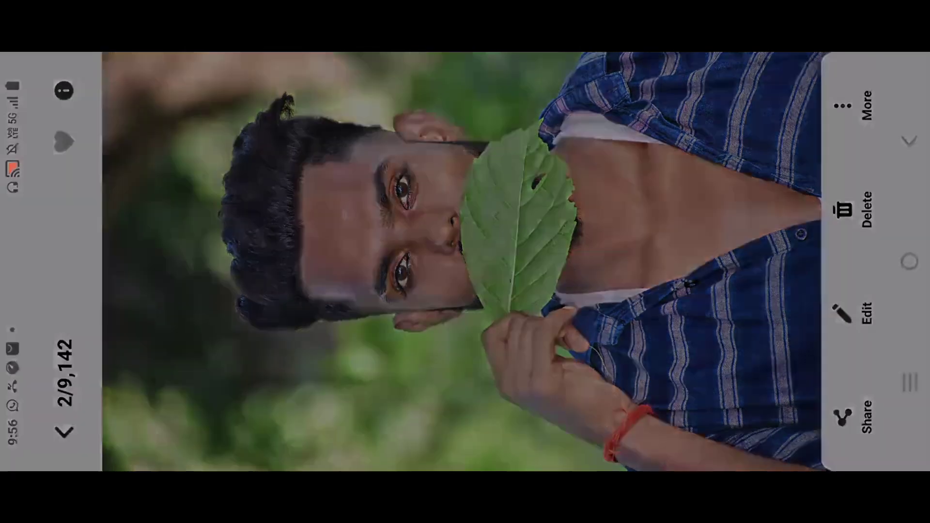
pyautogui.moveTo(775, 166); pyautogui.dragTo(527, 165)
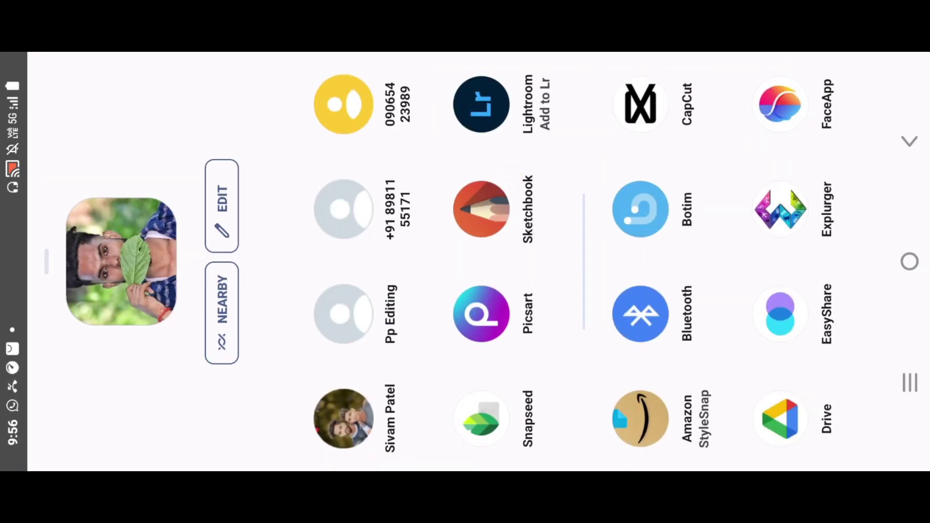
pyautogui.click(481, 105)
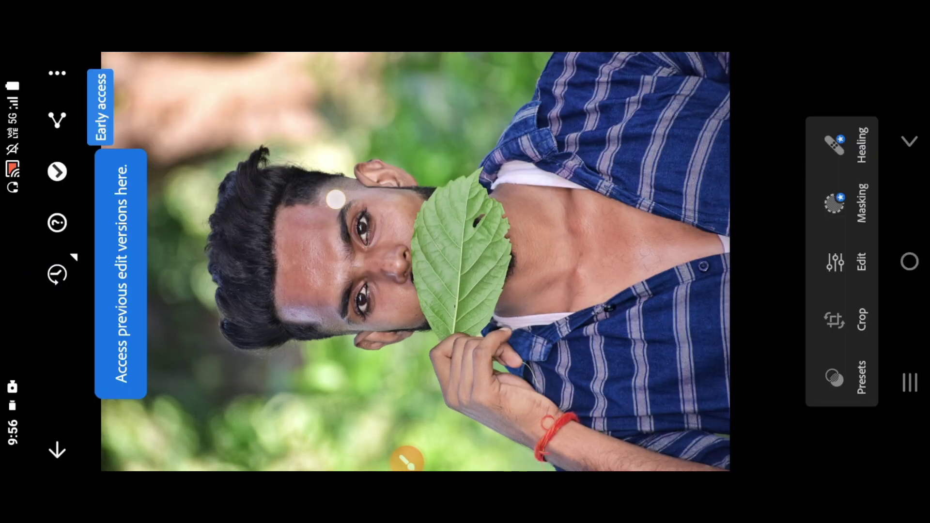
# Zoom in to check the face, then go to Lightroom's edited photos list
pyautogui.doubleClick(337, 199)
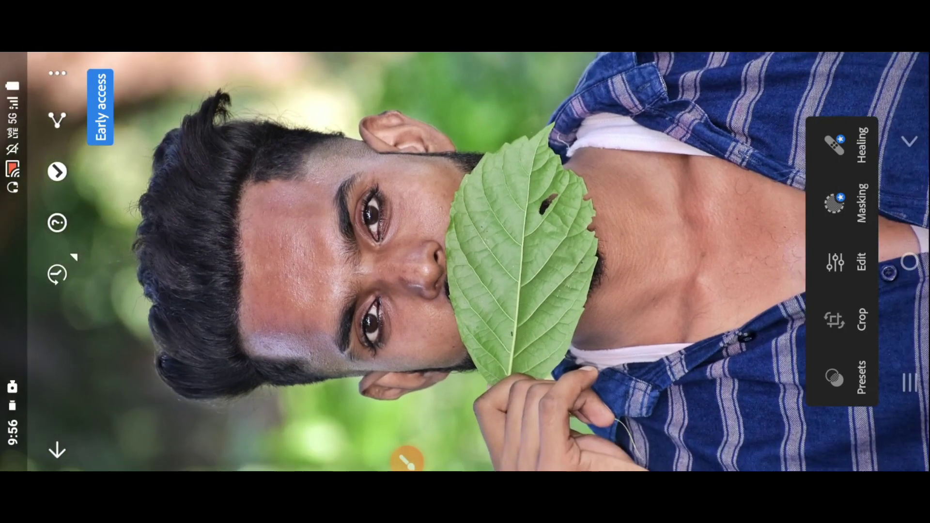
pyautogui.doubleClick(311, 170)
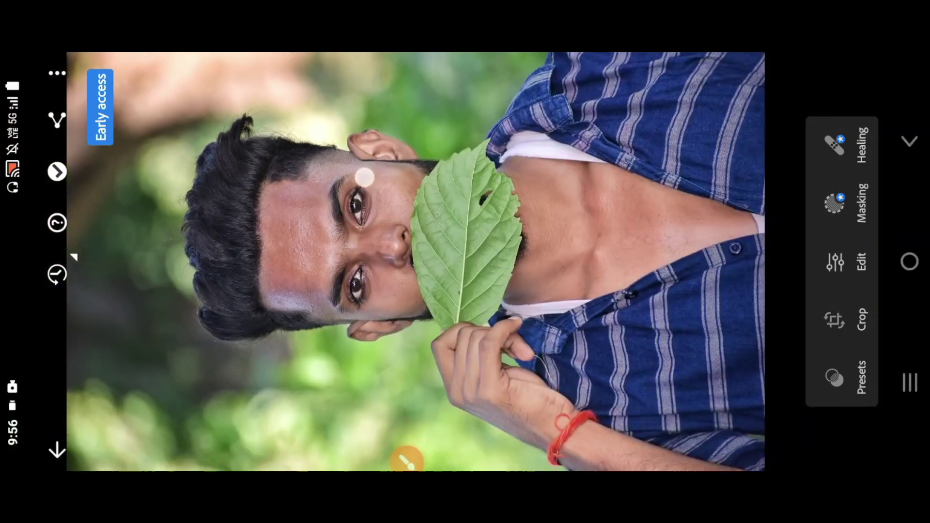
pyautogui.scroll(3, 315, 161)
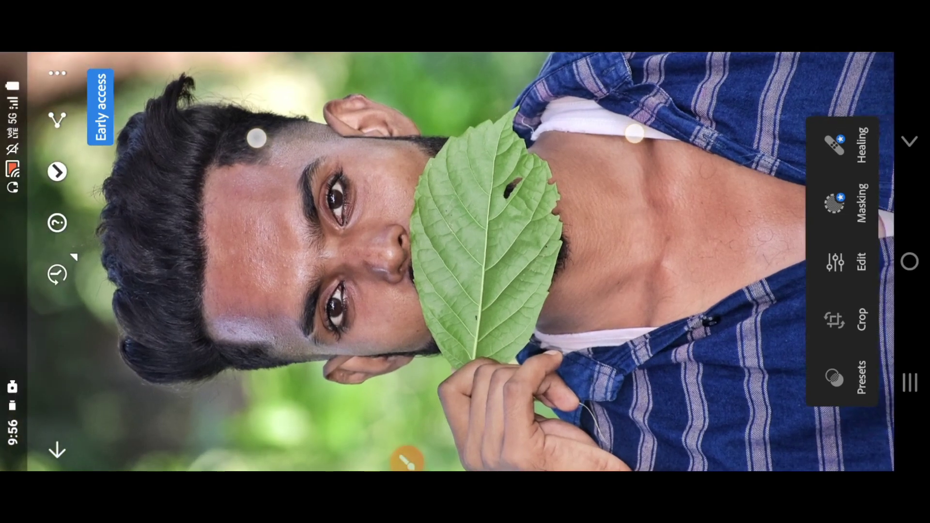
pyautogui.scroll(-2, 423, 147)
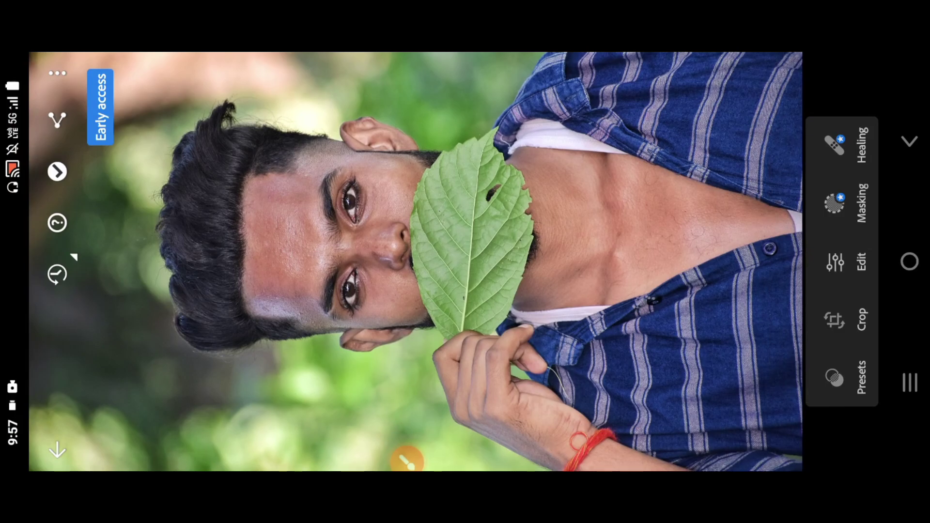
pyautogui.click(56, 456)
# Open the already edited leaf portrait from My edits
pyautogui.click(858, 262)
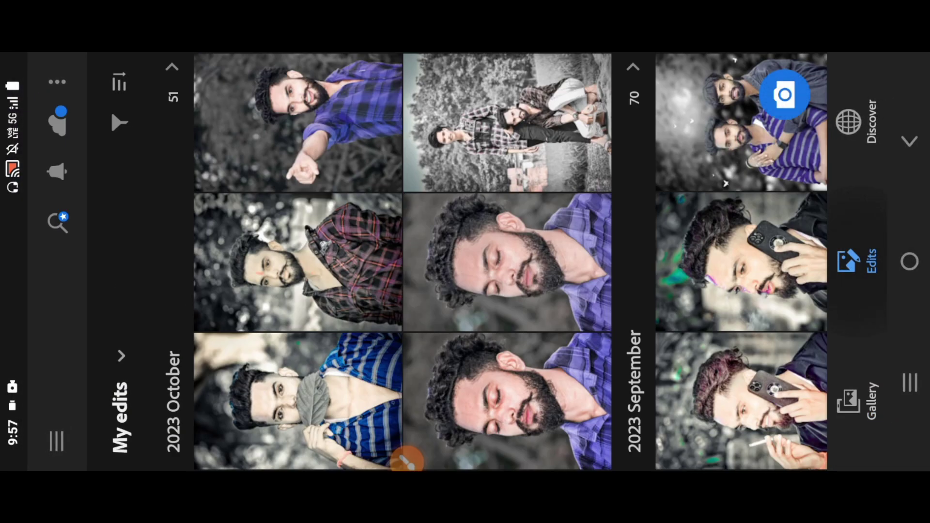
pyautogui.click(301, 389)
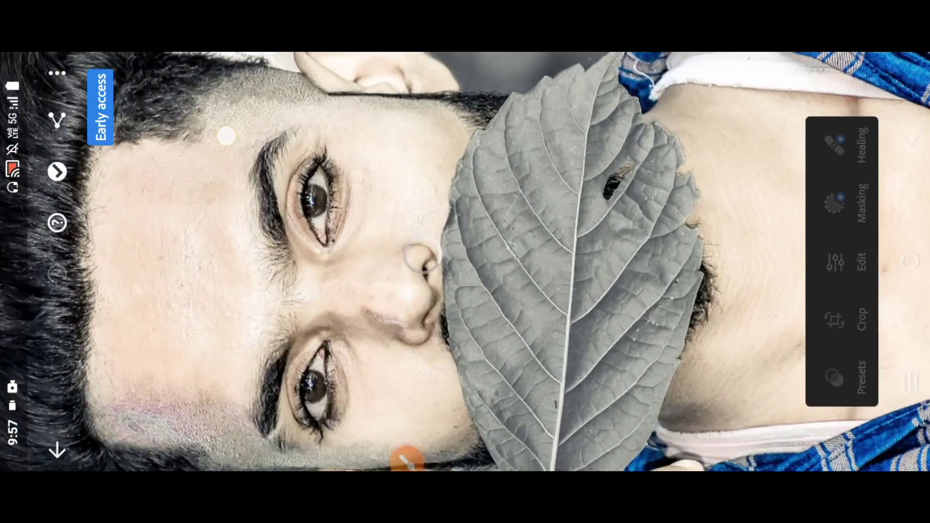
pyautogui.scroll(-3, 423, 254)
pyautogui.scroll(-3, 492, 174)
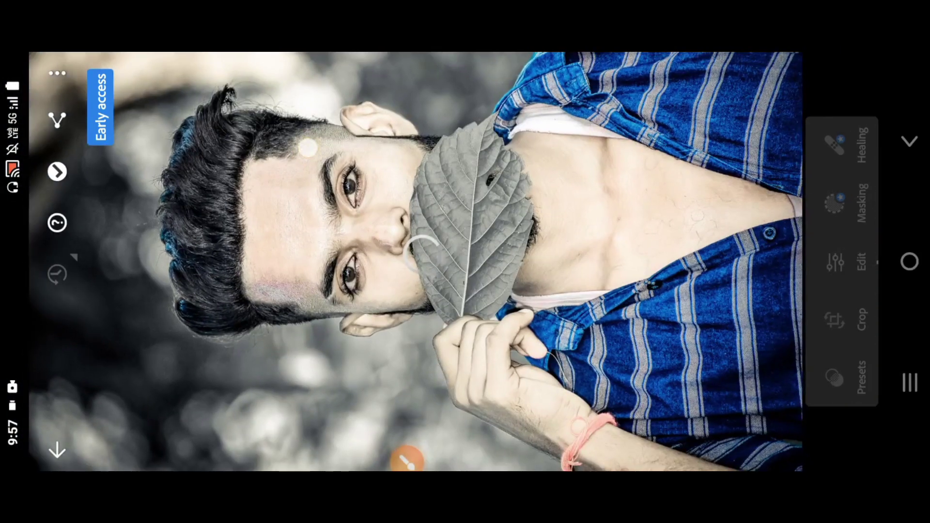
pyautogui.scroll(3, 436, 242)
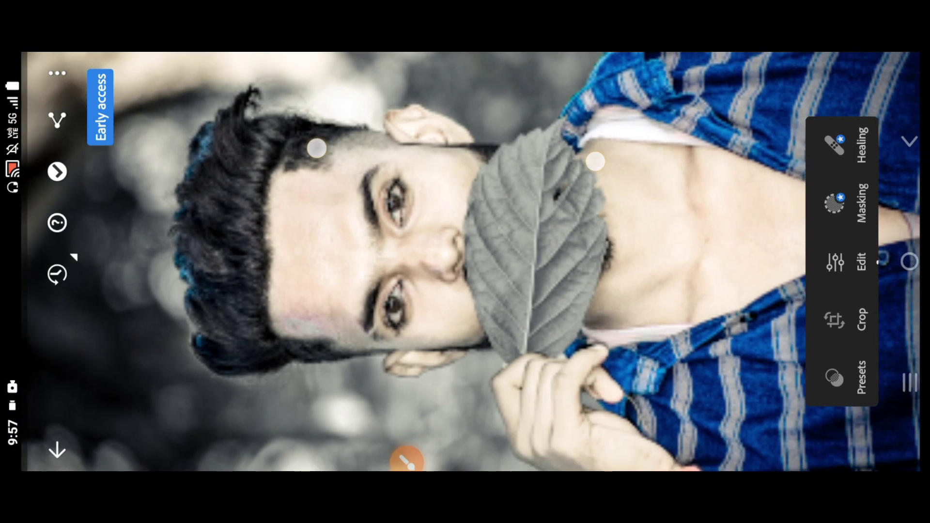
pyautogui.scroll(5, 424, 140)
pyautogui.scroll(-3, 423, 140)
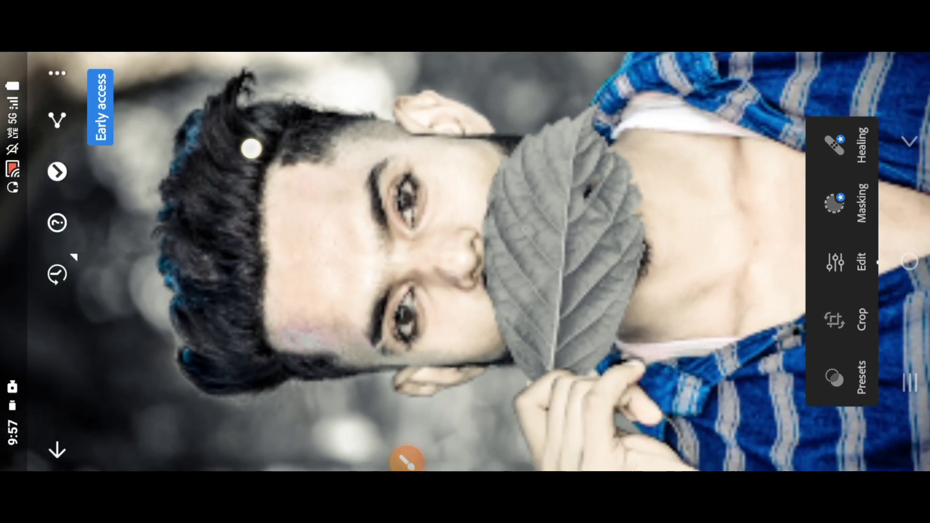
pyautogui.scroll(3, 428, 156)
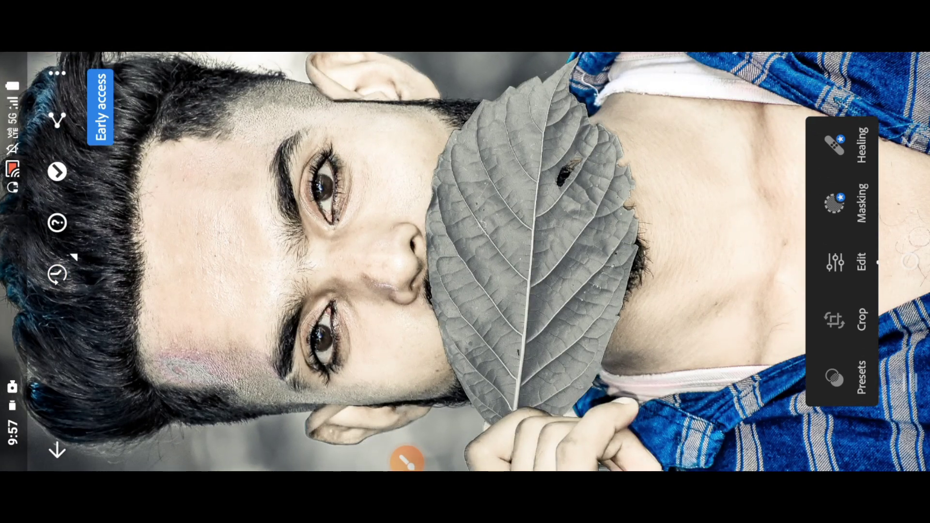
pyautogui.scroll(2, 448, 165)
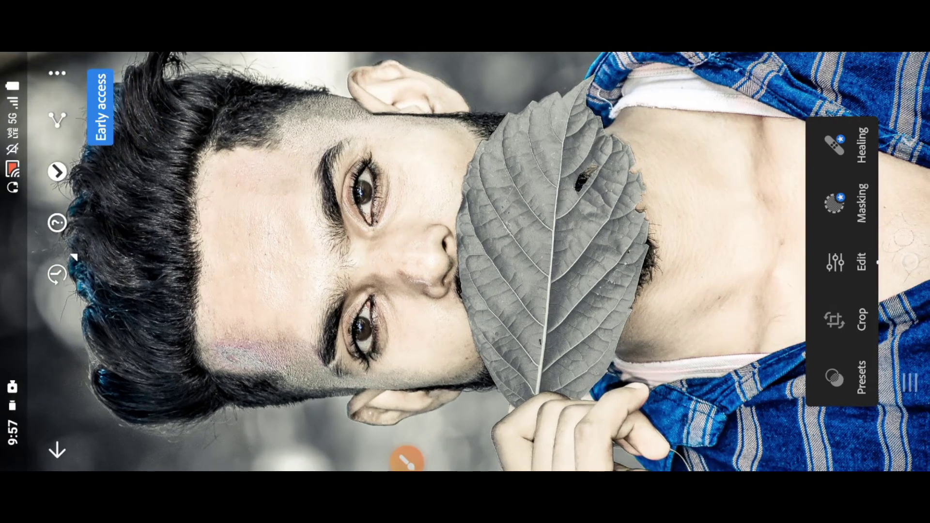
# Bring up the edited photo's ••• extra options menu
pyautogui.click(407, 460)
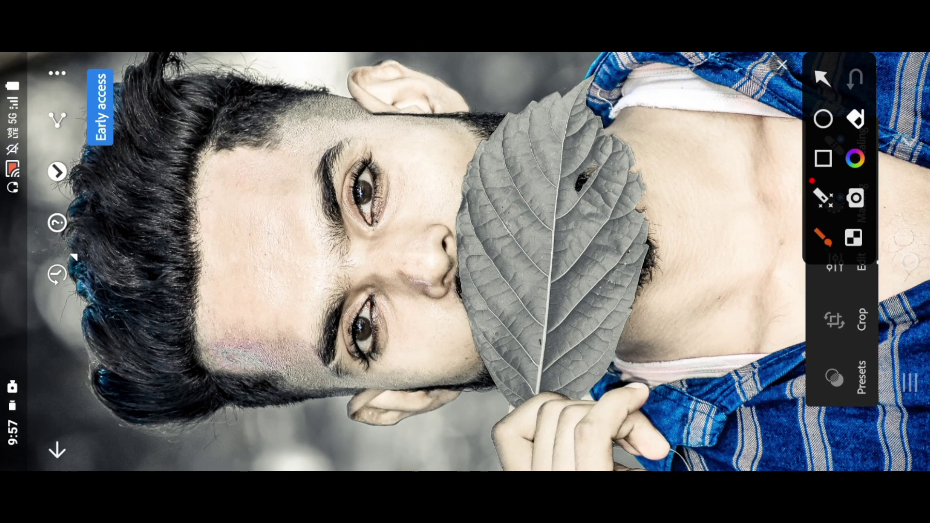
pyautogui.click(822, 78)
pyautogui.moveTo(303, 215); pyautogui.dragTo(63, 67)
pyautogui.moveTo(237, 228); pyautogui.dragTo(65, 89)
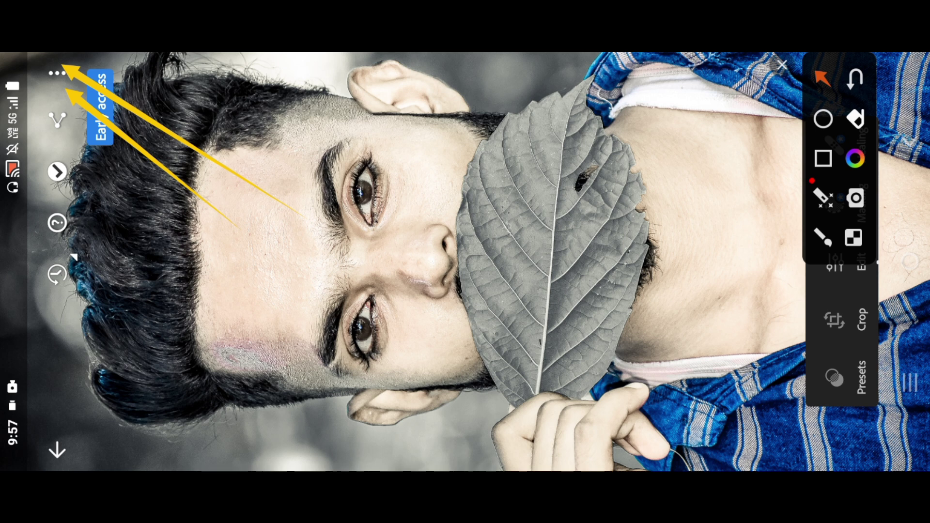
pyautogui.click(782, 65)
pyautogui.click(57, 73)
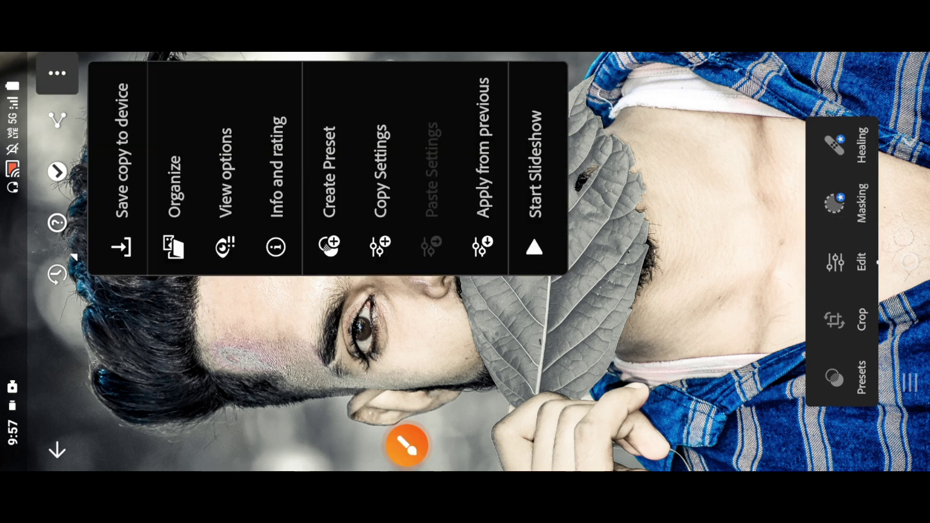
pyautogui.click(407, 445)
pyautogui.moveTo(349, 144); pyautogui.dragTo(342, 210)
pyautogui.moveTo(342, 210)
pyautogui.mouseDown()
pyautogui.moveTo(428, 255)
pyautogui.moveTo(376, 107)
pyautogui.moveTo(339, 137)
pyautogui.mouseUp()
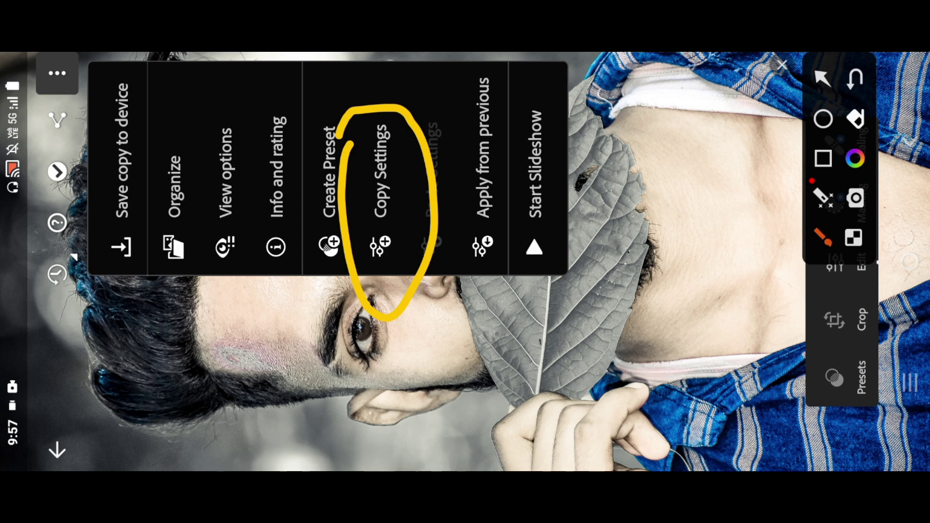
# Copy settings with profile, light, color, effects, detail and optics checked, excluding crop, healing and masking
pyautogui.click(783, 65)
pyautogui.click(376, 151)
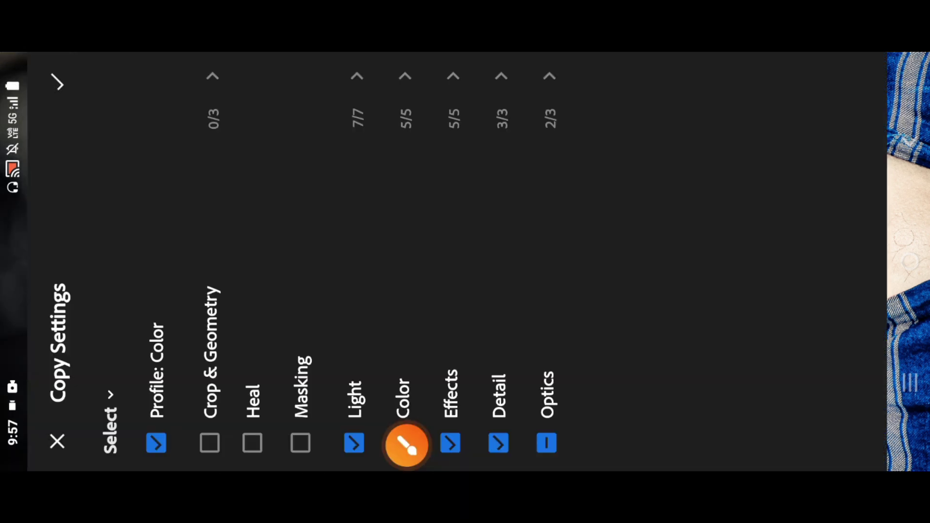
pyautogui.click(407, 445)
pyautogui.click(822, 79)
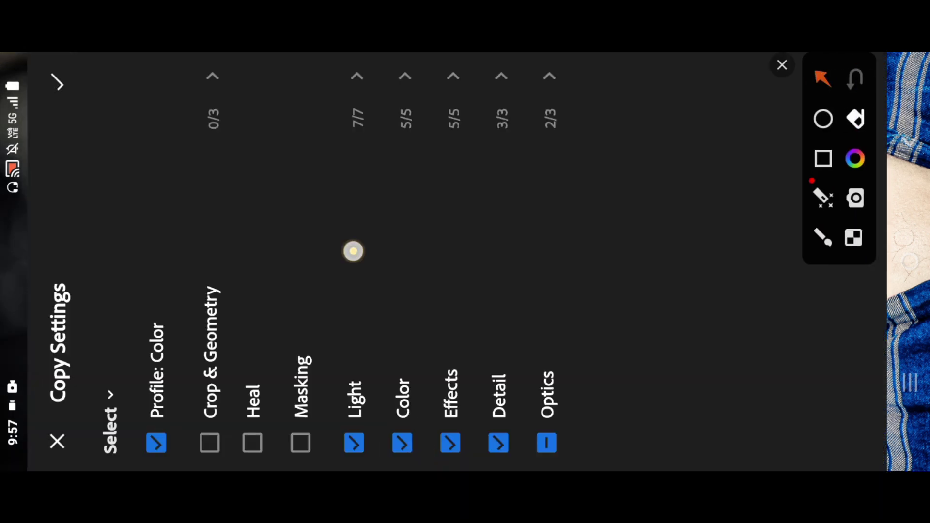
pyautogui.moveTo(352, 249); pyautogui.dragTo(78, 80)
pyautogui.moveTo(227, 219); pyautogui.dragTo(77, 109)
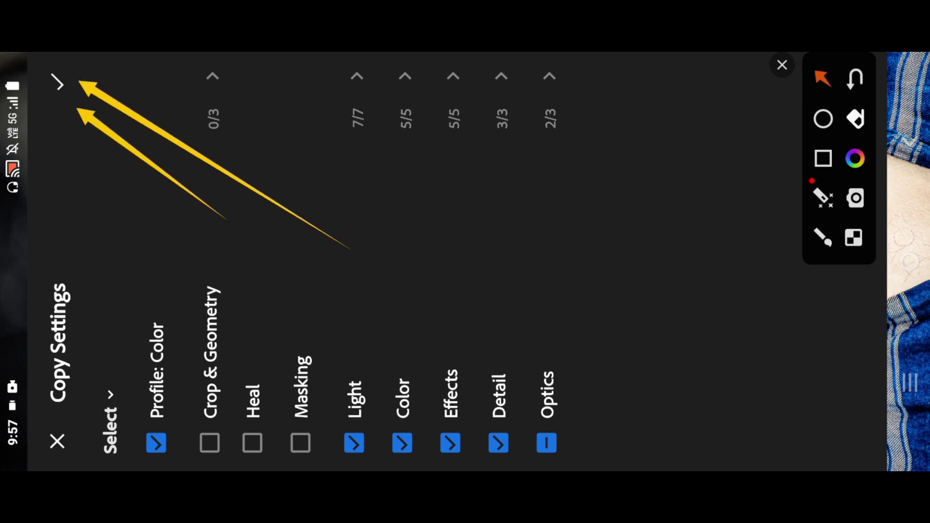
pyautogui.click(782, 64)
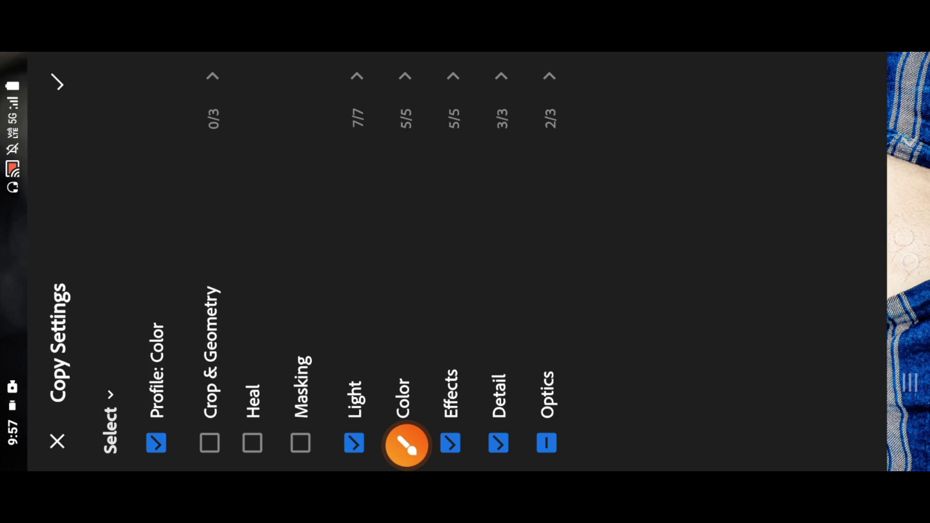
pyautogui.click(57, 84)
# Open the original leaf photo from the photos on the device
pyautogui.click(57, 451)
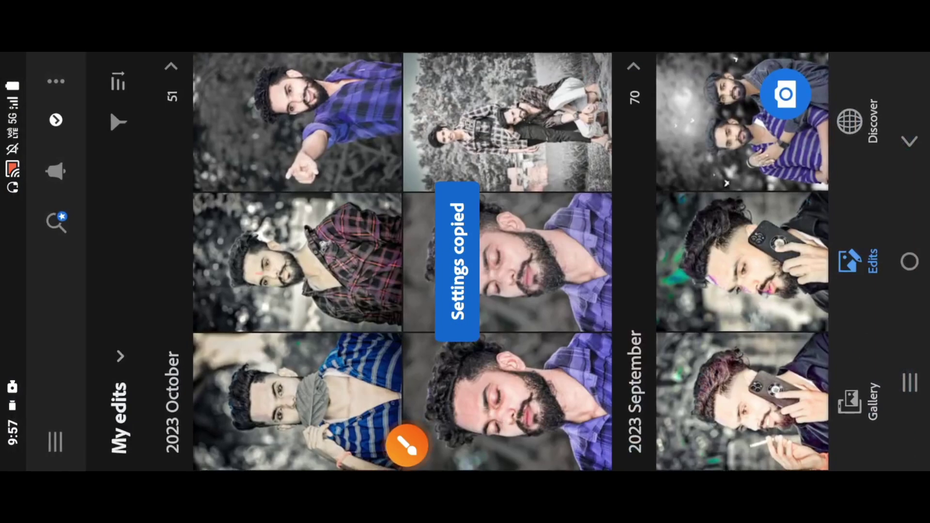
pyautogui.click(851, 400)
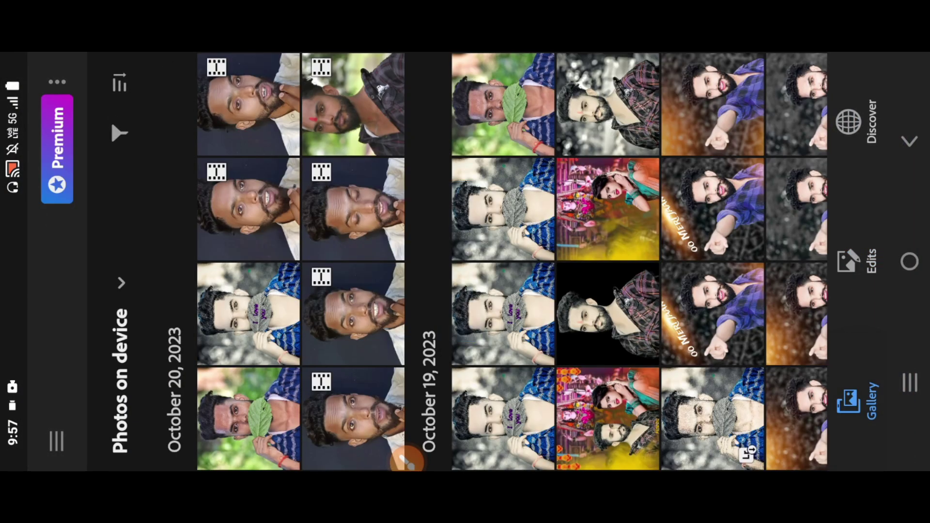
pyautogui.click(250, 417)
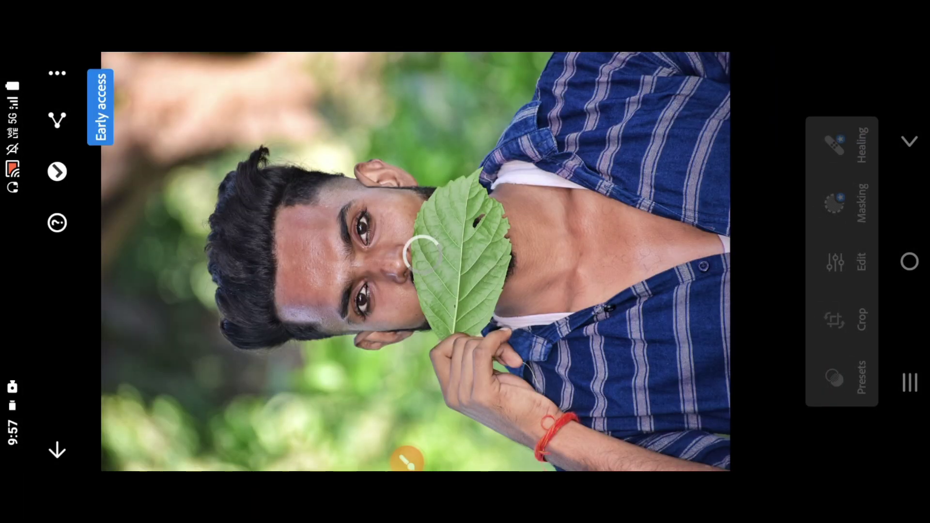
# Paste the copied edit settings onto the original leaf photo
pyautogui.click(57, 72)
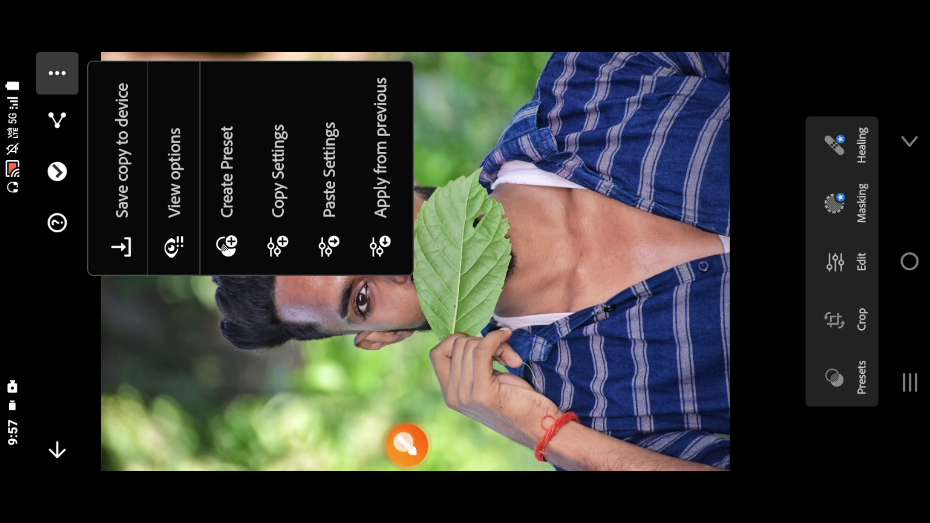
pyautogui.click(407, 461)
pyautogui.moveTo(305, 132)
pyautogui.mouseDown()
pyautogui.moveTo(342, 97)
pyautogui.moveTo(305, 129)
pyautogui.mouseUp()
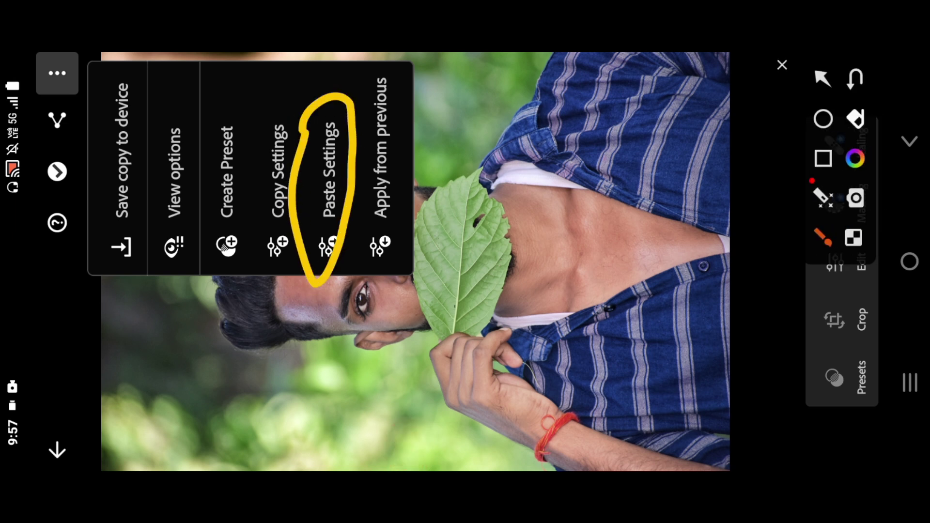
pyautogui.click(782, 65)
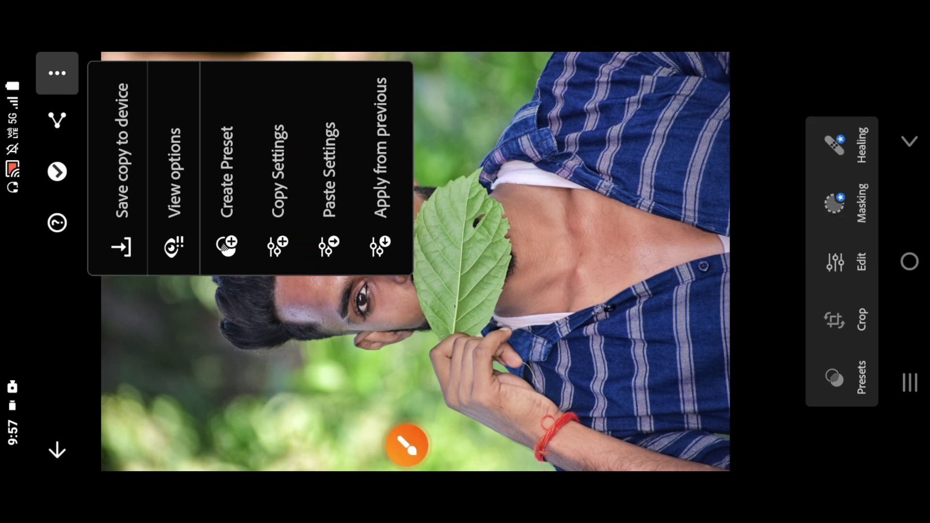
pyautogui.click(329, 165)
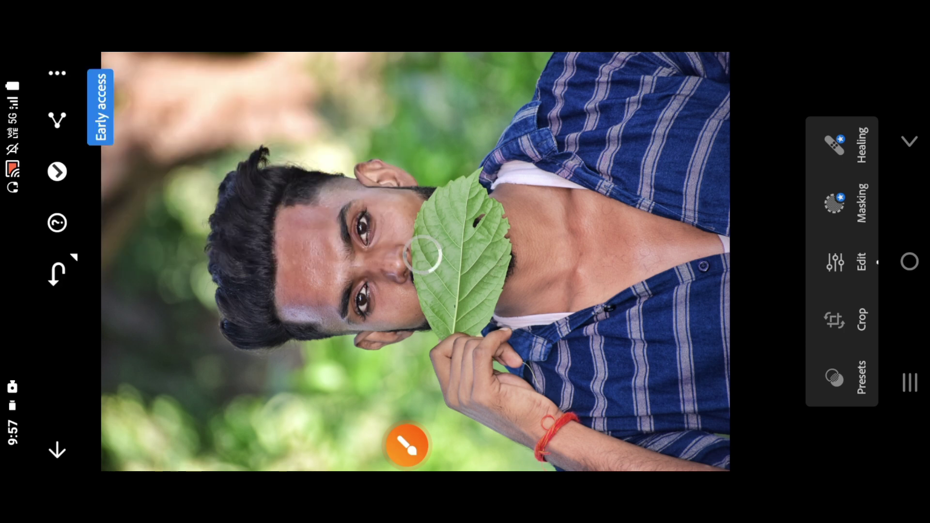
# Review the desaturated result with the grey leaf in full-frame view
pyautogui.scroll(5, 422, 254)
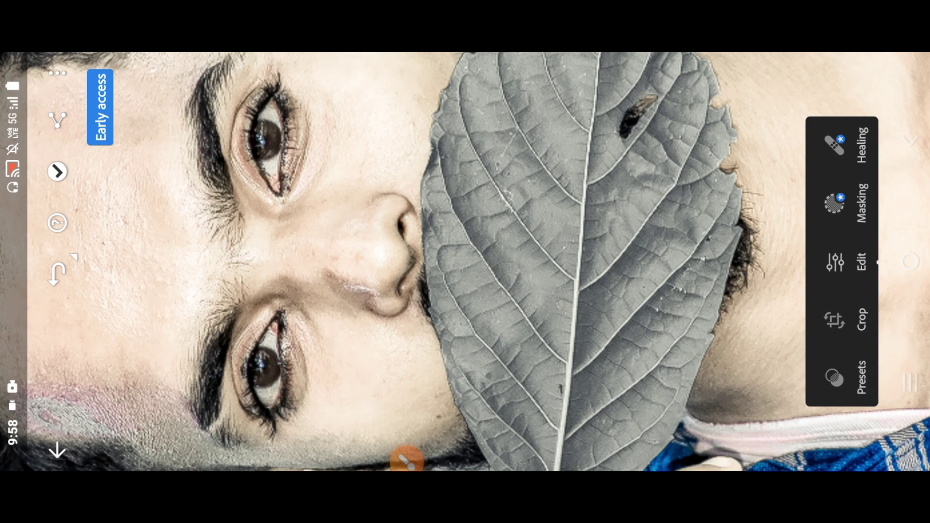
pyautogui.scroll(-5, 638, 218)
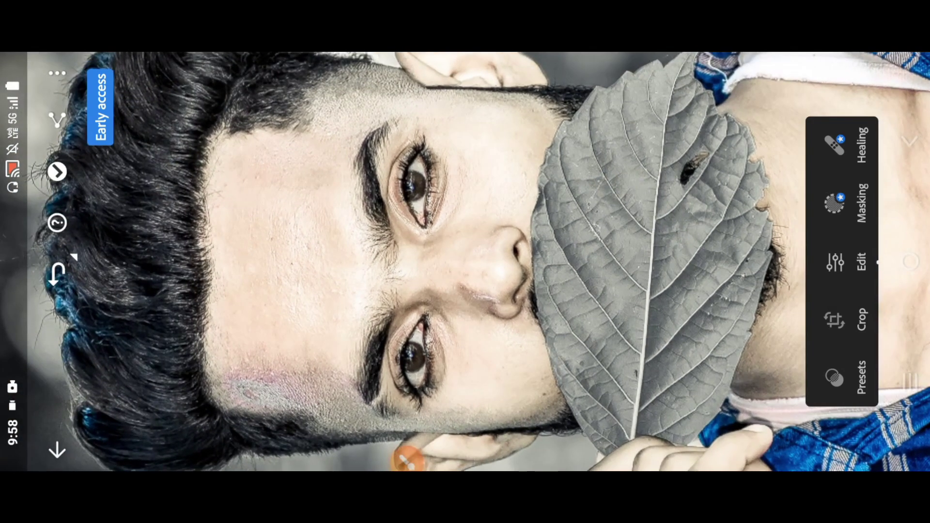
pyautogui.scroll(5, 477, 153)
pyautogui.scroll(-3, 477, 152)
pyautogui.scroll(-2, 478, 152)
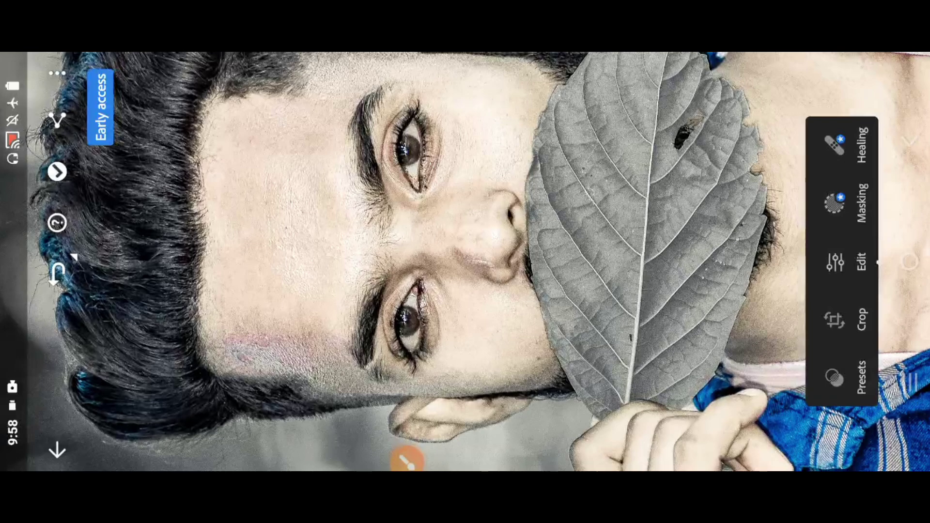
pyautogui.scroll(-1, 390, 274)
pyautogui.scroll(-2, 390, 273)
pyautogui.scroll(-2, 424, 177)
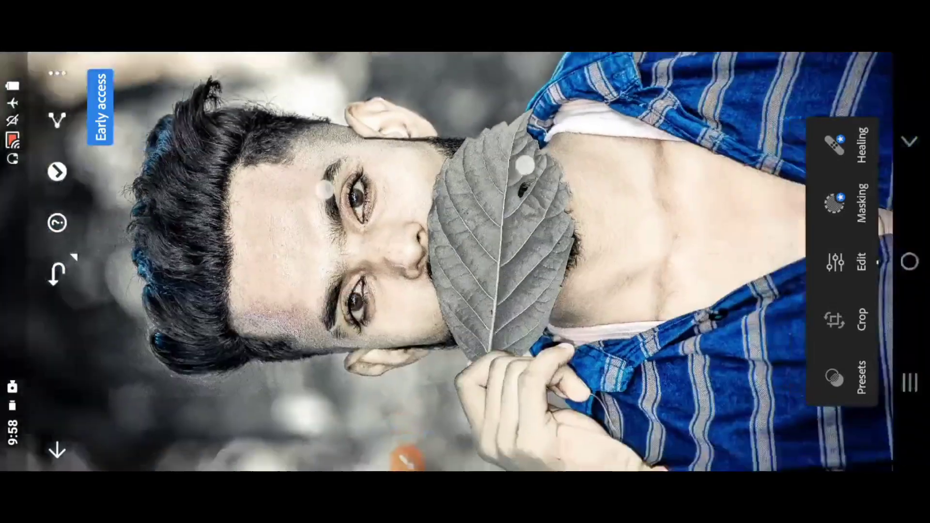
pyautogui.scroll(-1, 425, 177)
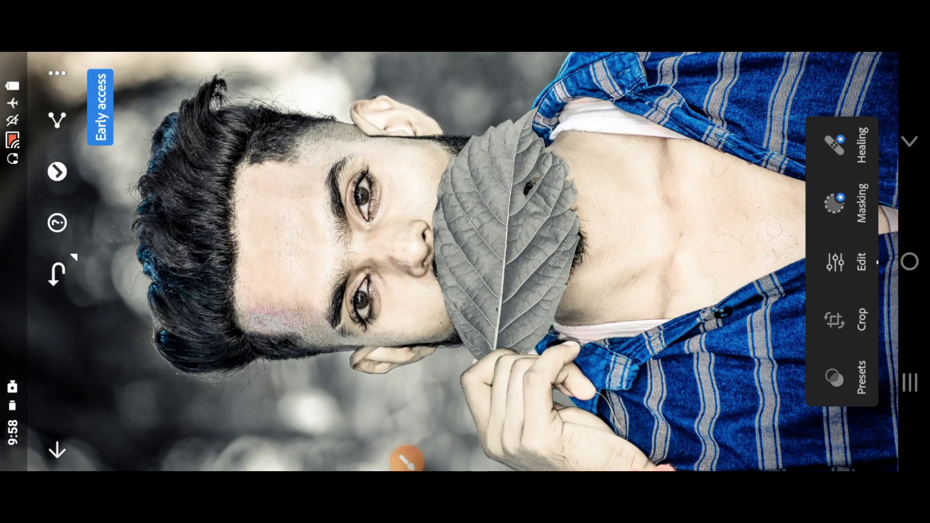
pyautogui.moveTo(299, 154); pyautogui.dragTo(264, 142)
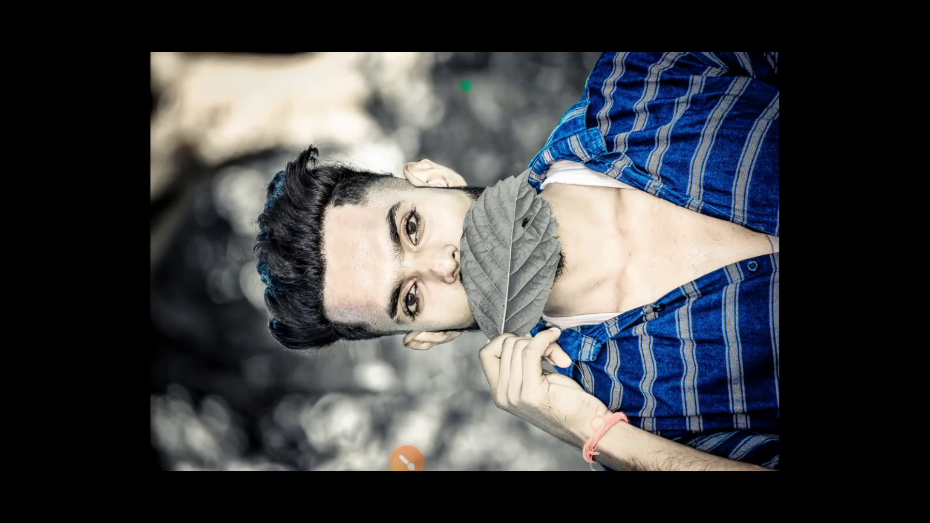
# Bring the editing panels back around the finished leaf portrait
pyautogui.scroll(5, 465, 261)
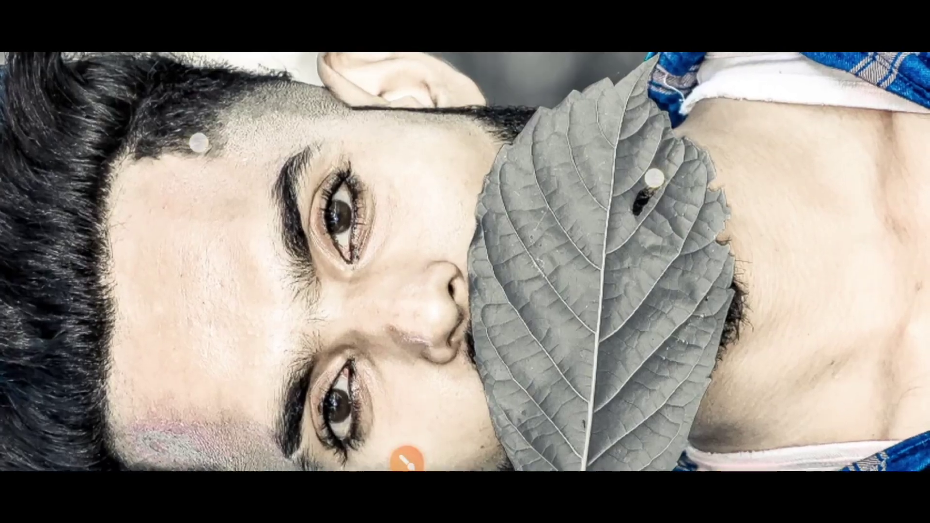
pyautogui.scroll(-5, 427, 159)
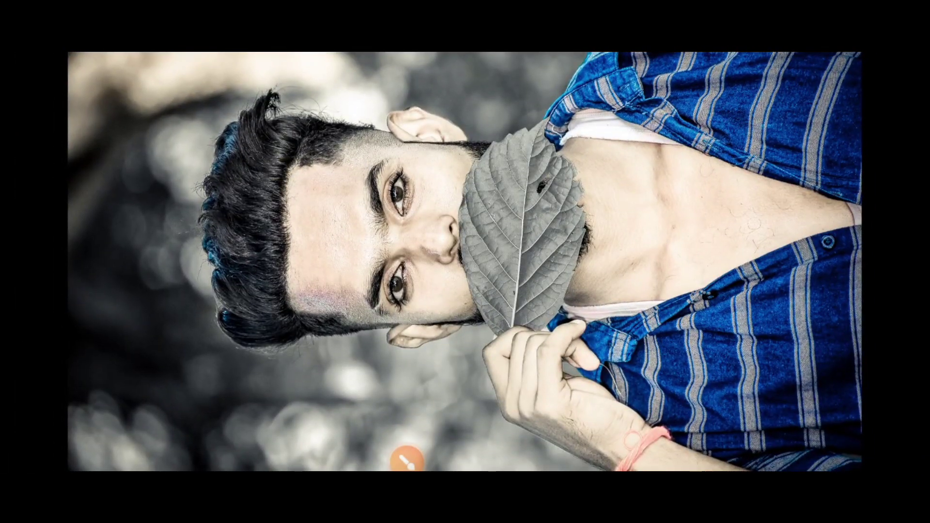
pyautogui.scroll(5, 451, 173)
pyautogui.scroll(-5, 500, 199)
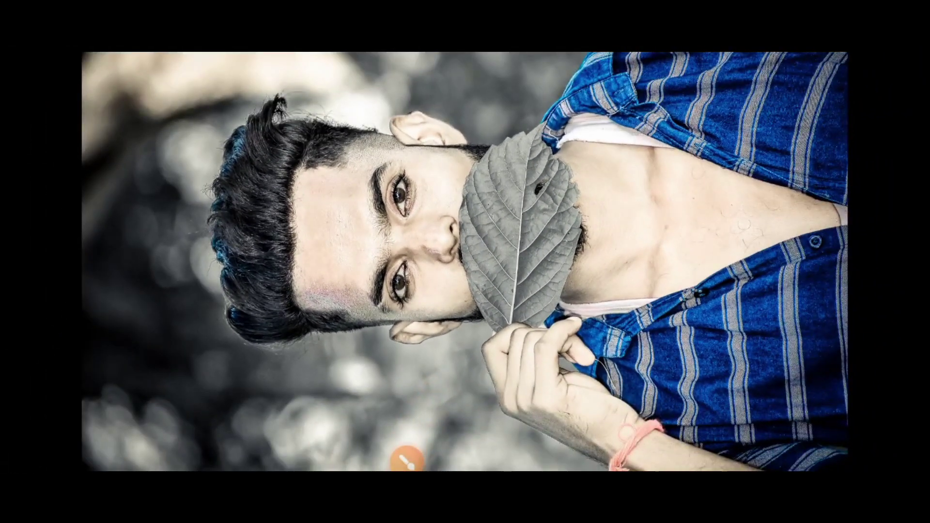
pyautogui.click(283, 195)
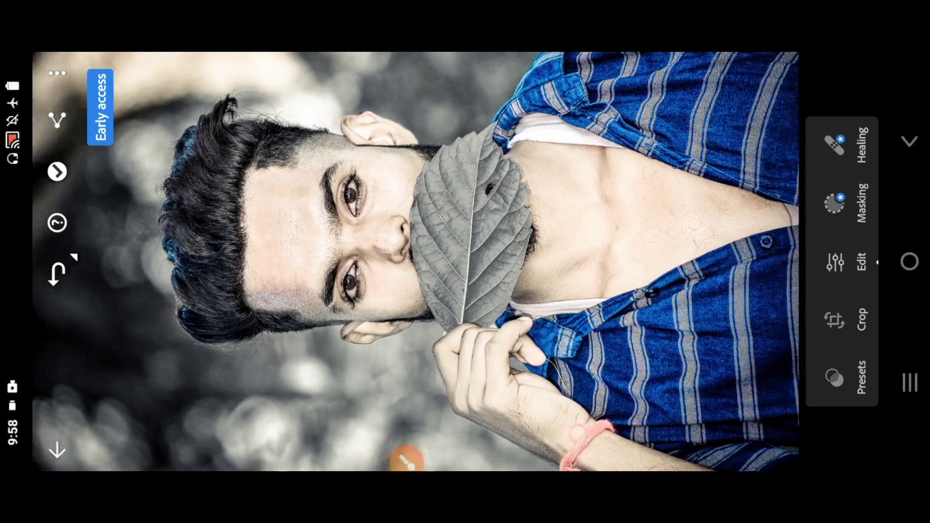
# Open the share and export panel for the edited portrait
pyautogui.click(406, 458)
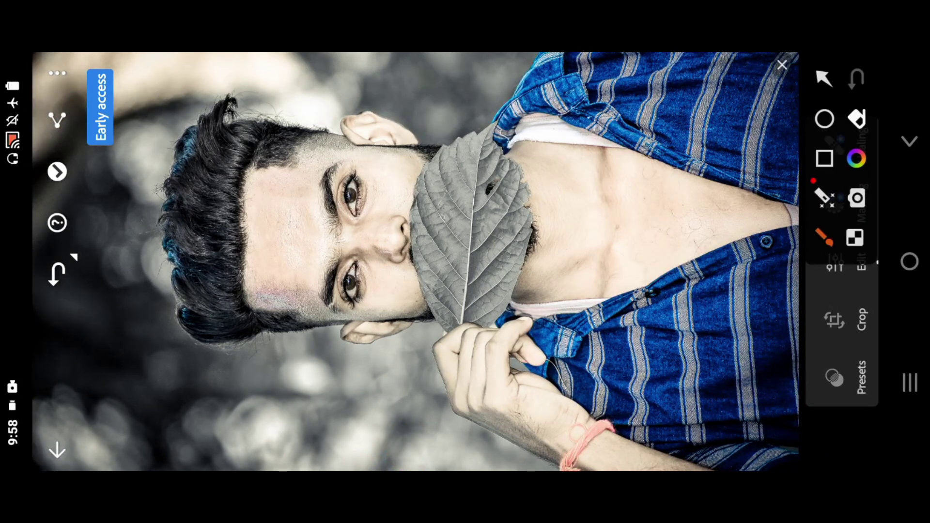
pyautogui.click(823, 78)
pyautogui.moveTo(356, 200); pyautogui.dragTo(77, 133)
pyautogui.moveTo(293, 239); pyautogui.dragTo(85, 142)
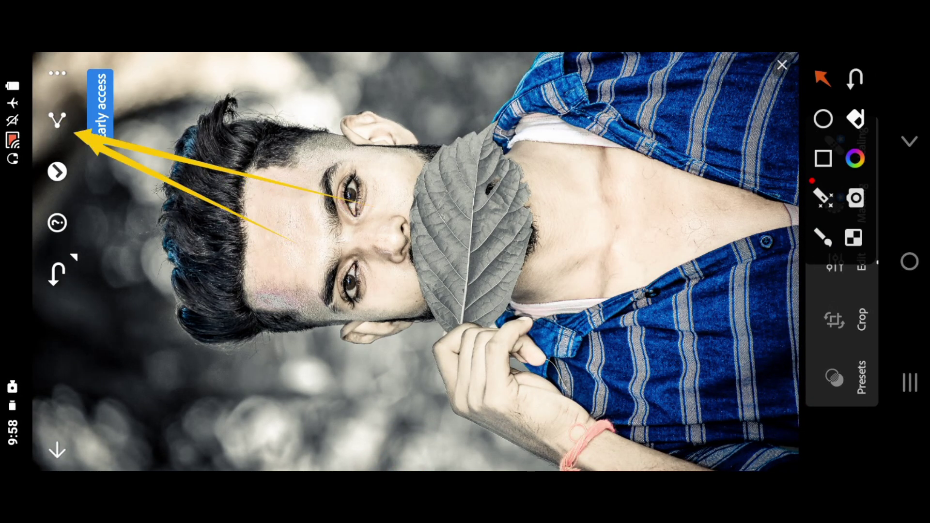
pyautogui.click(782, 65)
pyautogui.click(57, 120)
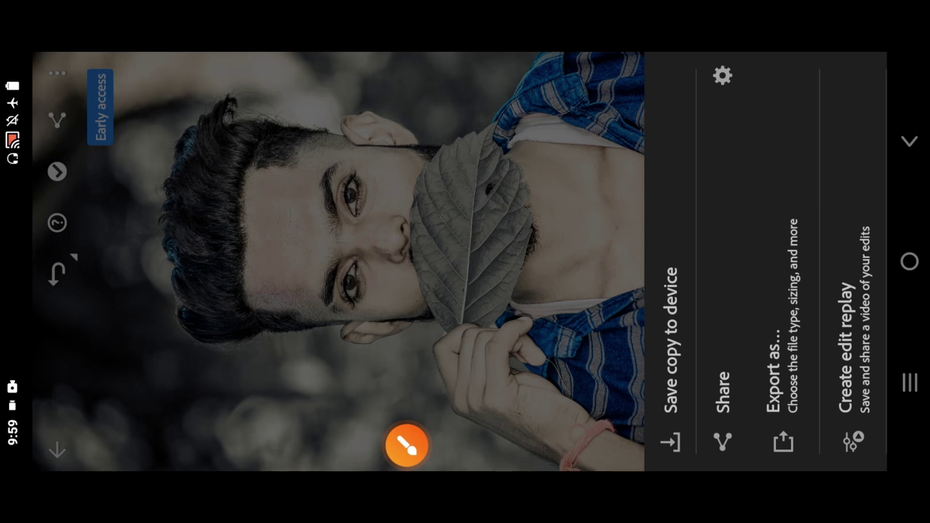
# Choose Share in the export panel to bring up the app list
pyautogui.click(406, 444)
pyautogui.moveTo(698, 432); pyautogui.dragTo(681, 434)
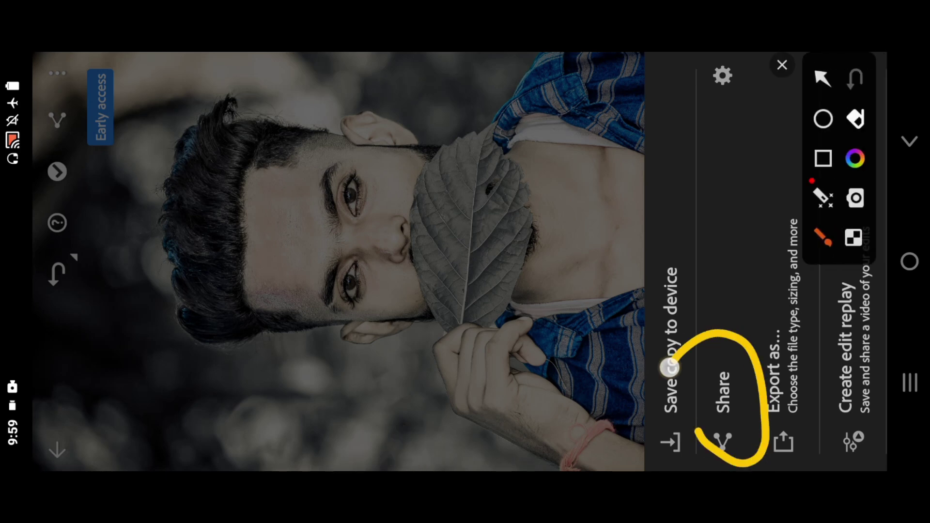
pyautogui.click(782, 64)
pyautogui.click(722, 344)
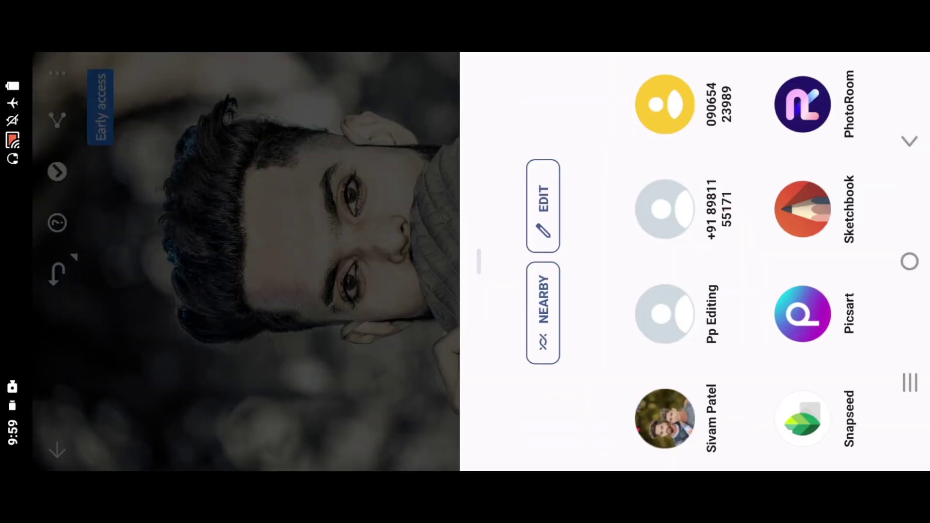
# Expand the share sheet to full screen and pick Sketchbook
pyautogui.moveTo(623, 224); pyautogui.dragTo(257, 175)
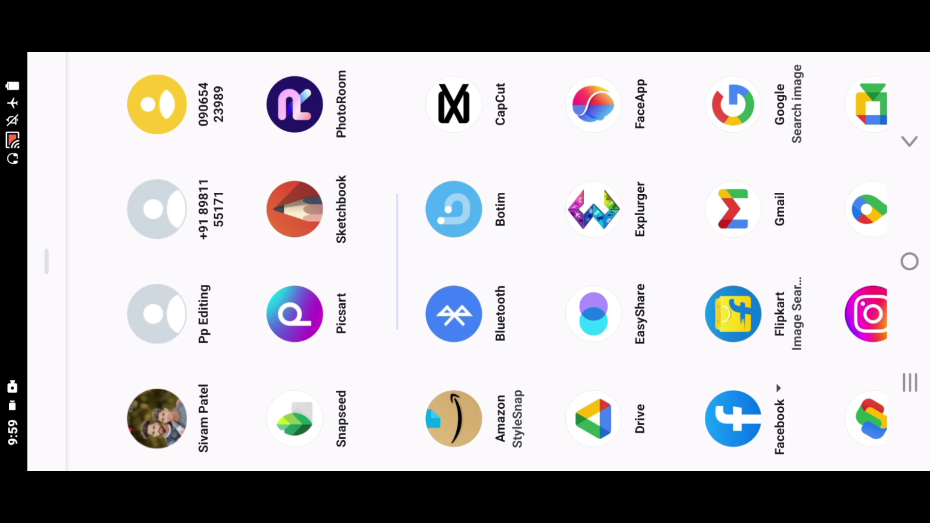
pyautogui.click(299, 212)
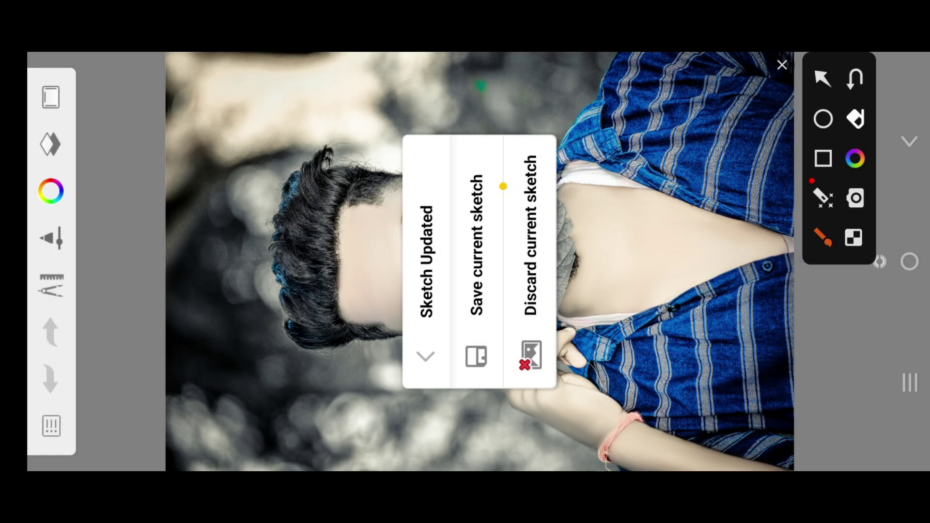
# Discard the current sketch and confirm with DISCARD
pyautogui.click(532, 181)
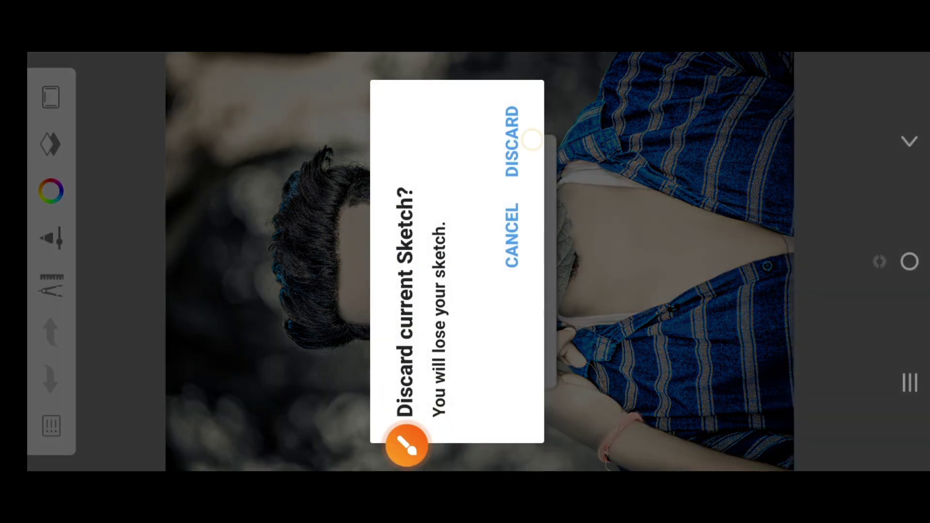
pyautogui.click(532, 139)
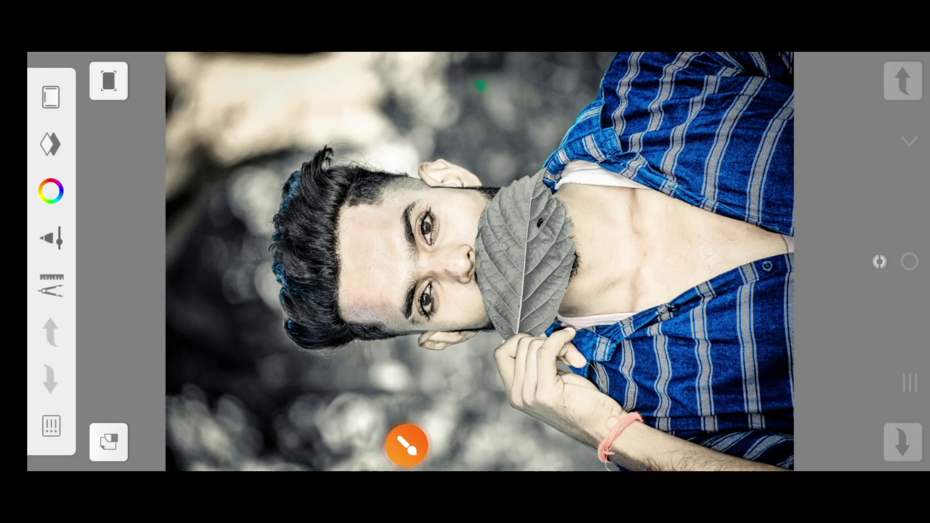
pyautogui.scroll(3, 498, 162)
pyautogui.scroll(2, 359, 169)
pyautogui.scroll(1, 359, 175)
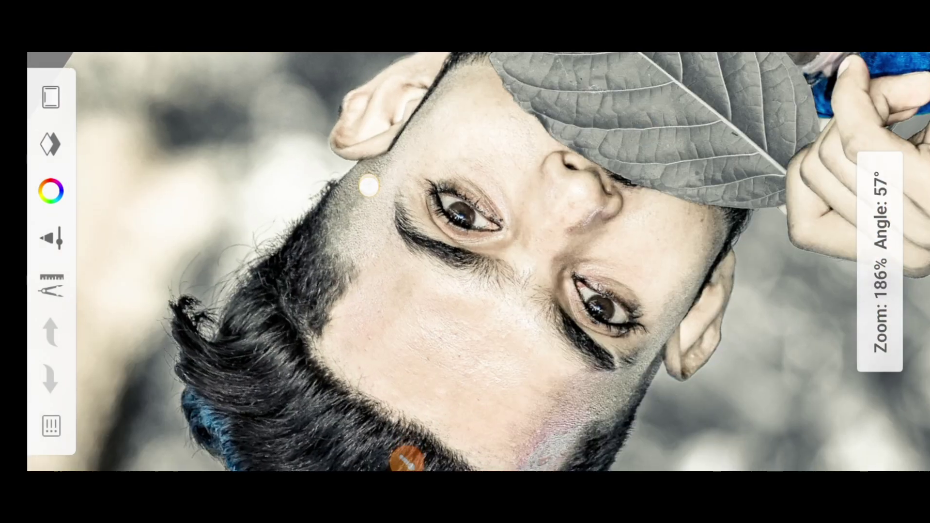
pyautogui.scroll(2, 360, 181)
pyautogui.scroll(3, 361, 189)
pyautogui.scroll(-2, 361, 193)
pyautogui.scroll(-2, 368, 160)
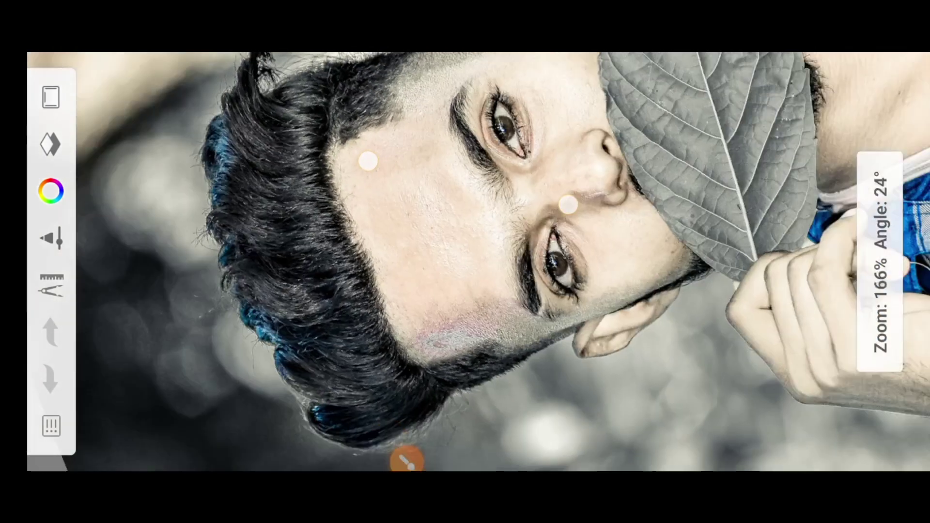
pyautogui.scroll(-2, 349, 152)
pyautogui.scroll(-1, 348, 178)
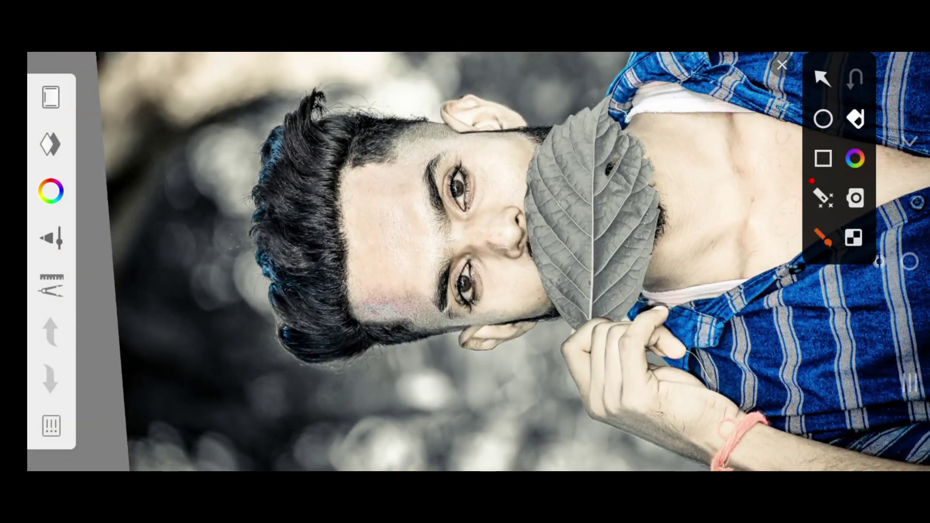
# Fit and straighten the whole portrait on the canvas with the tools palette showing
pyautogui.moveTo(103, 427)
pyautogui.mouseDown()
pyautogui.moveTo(129, 167)
pyautogui.moveTo(68, 70)
pyautogui.mouseUp()
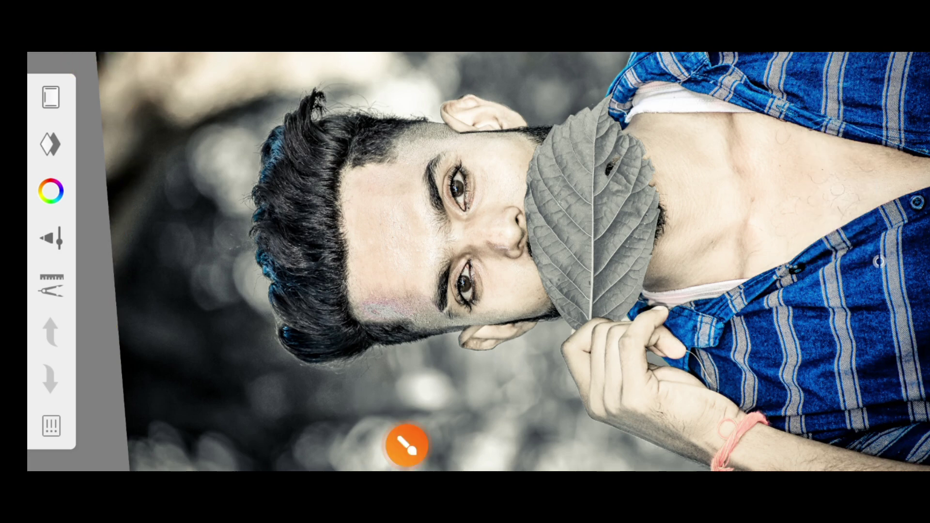
pyautogui.scroll(-2, 262, 167)
pyautogui.scroll(-1, 261, 170)
pyautogui.scroll(-1, 261, 170)
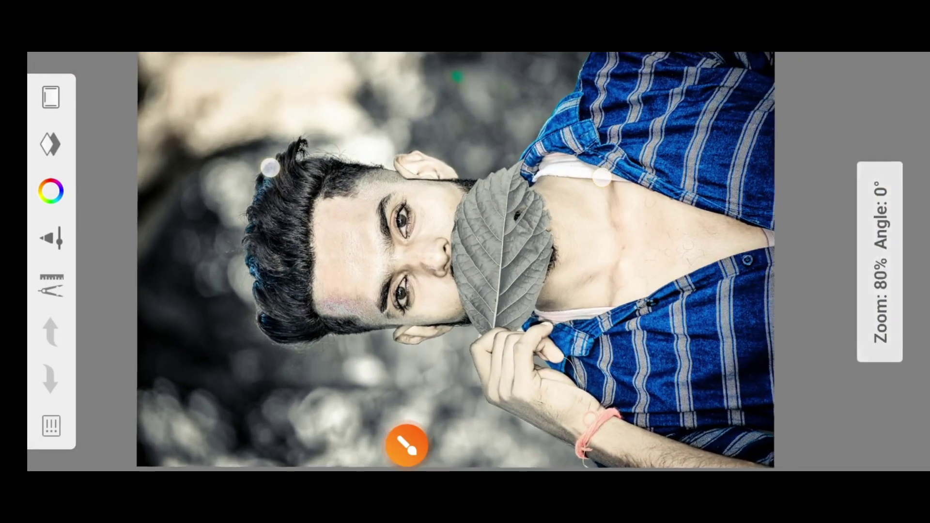
pyautogui.scroll(-2, 268, 173)
pyautogui.scroll(-1, 276, 175)
pyautogui.scroll(-1, 278, 177)
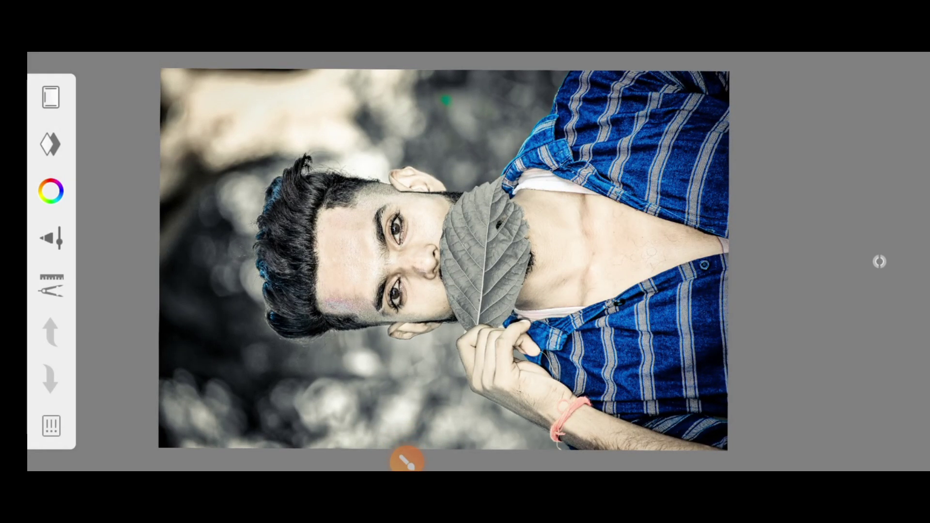
pyautogui.click(407, 461)
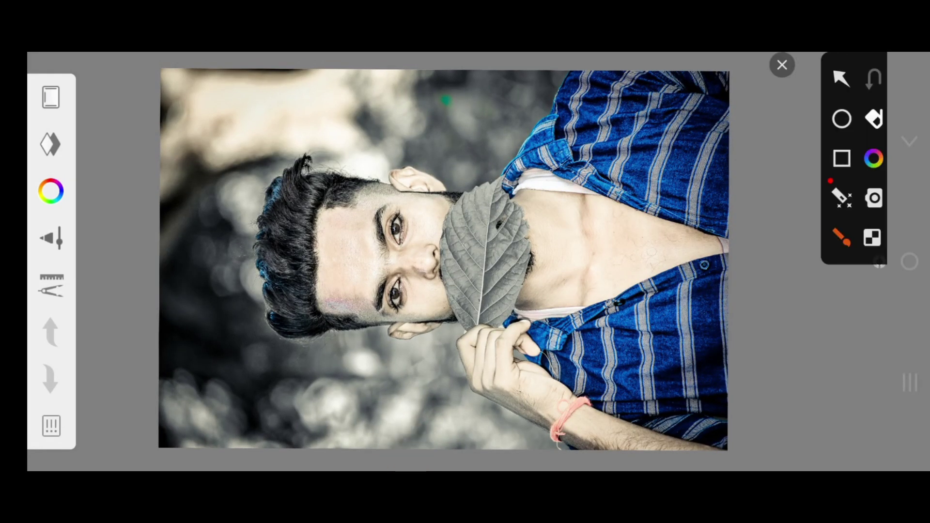
pyautogui.click(808, 82)
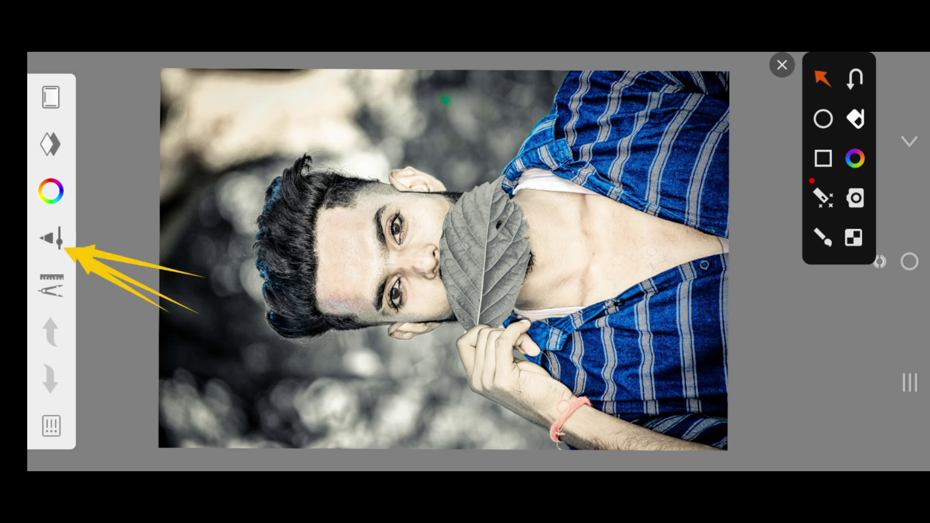
# Open the Brush Library with the Smudge Round Bristle Brush selected
pyautogui.click(782, 64)
pyautogui.click(50, 237)
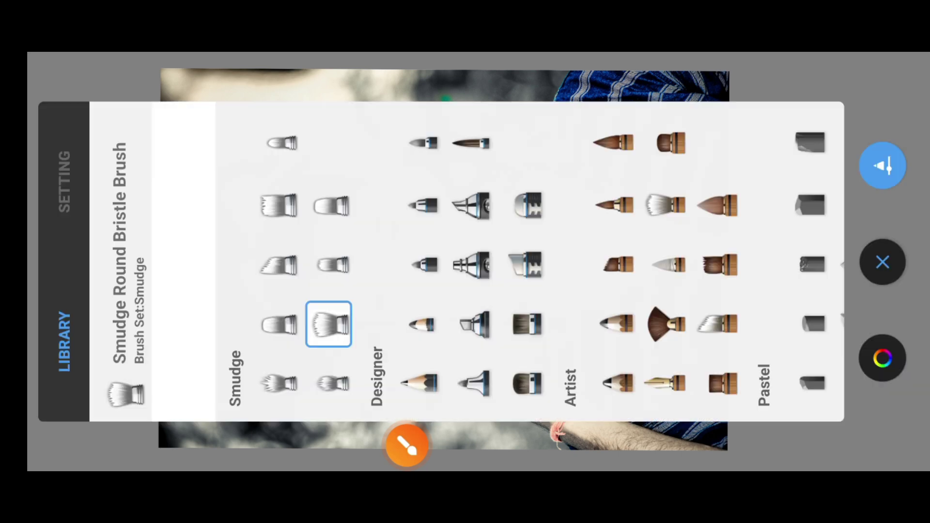
pyautogui.moveTo(533, 261)
pyautogui.mouseDown()
pyautogui.moveTo(339, 262)
pyautogui.moveTo(630, 262)
pyautogui.mouseUp()
pyautogui.moveTo(290, 190)
pyautogui.mouseDown()
pyautogui.moveTo(363, 190)
pyautogui.moveTo(203, 194)
pyautogui.mouseUp()
pyautogui.moveTo(390, 187); pyautogui.dragTo(651, 201)
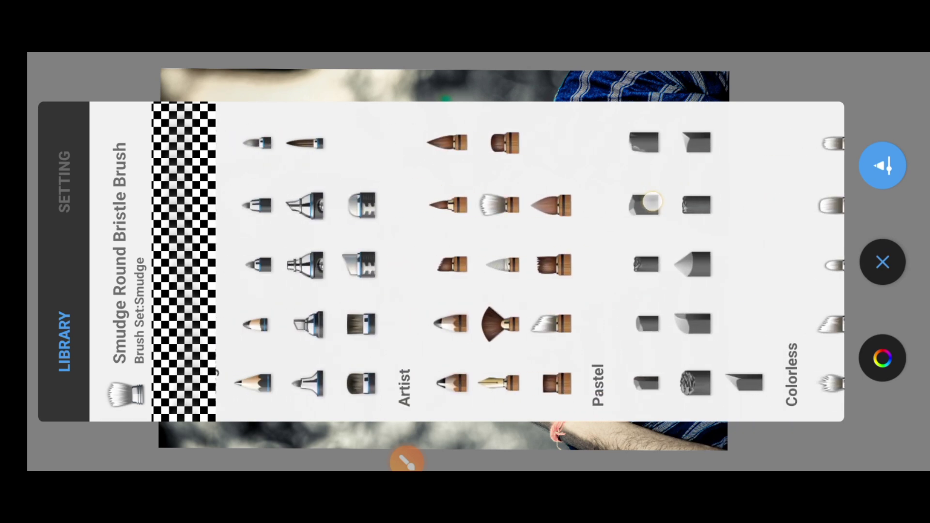
pyautogui.moveTo(340, 201); pyautogui.dragTo(535, 201)
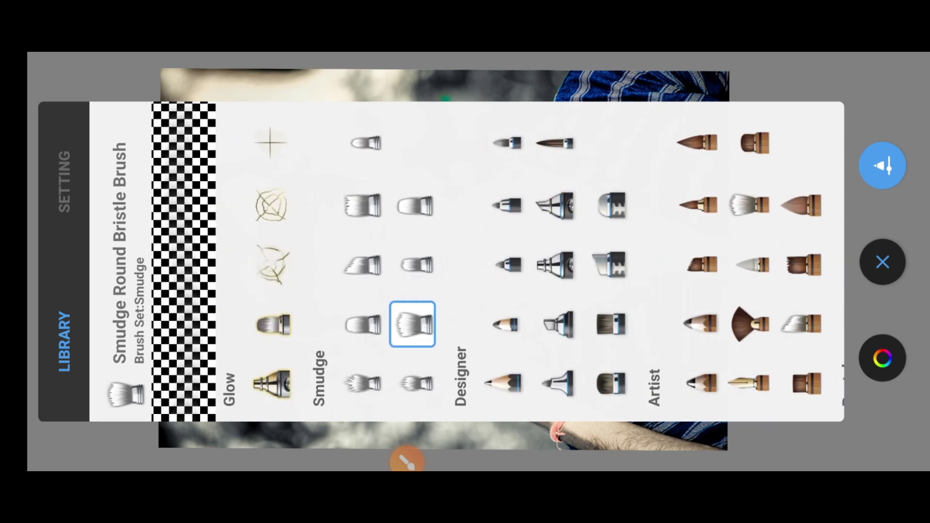
pyautogui.click(407, 460)
pyautogui.moveTo(248, 250); pyautogui.dragTo(250, 268)
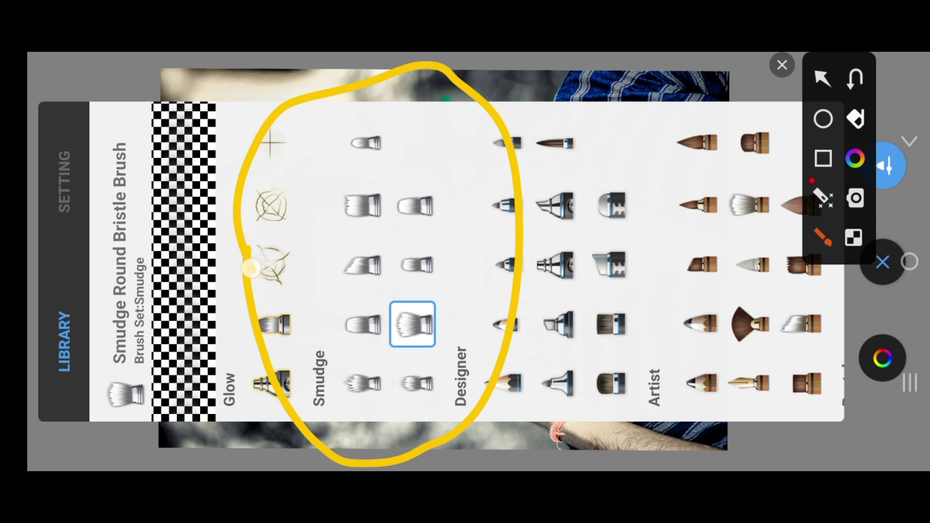
pyautogui.moveTo(387, 342)
pyautogui.mouseDown()
pyautogui.moveTo(461, 290)
pyautogui.moveTo(385, 339)
pyautogui.mouseUp()
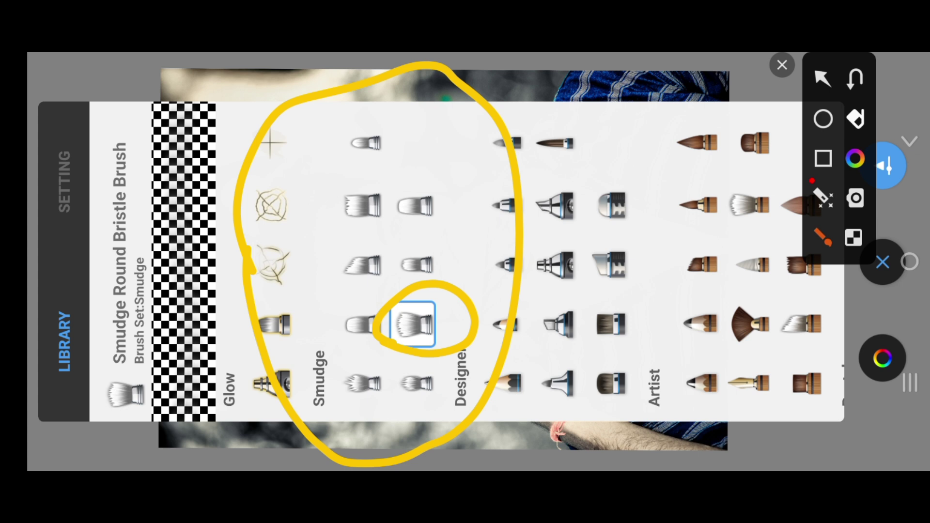
# Show the brush's SETTING tab: size 167.7, flow 2%, strength 2%
pyautogui.click(782, 65)
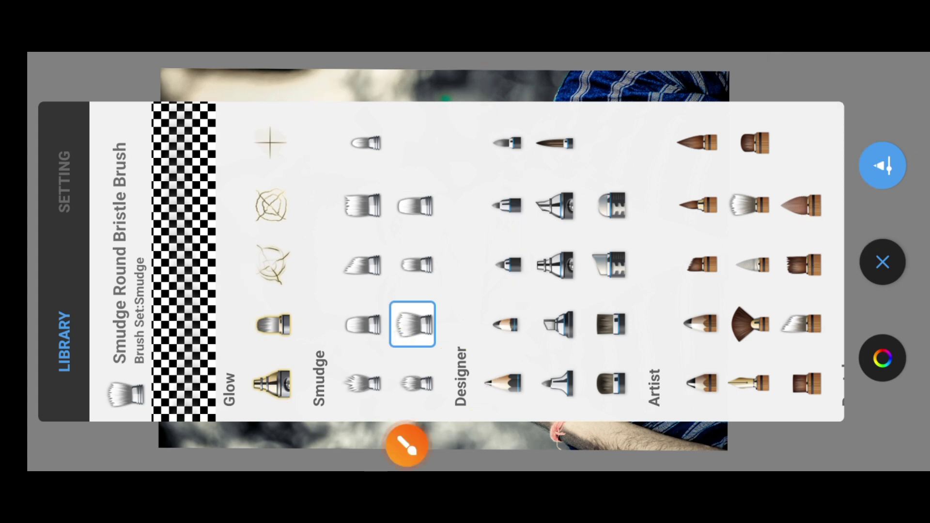
pyautogui.click(407, 445)
pyautogui.click(823, 78)
pyautogui.moveTo(224, 194); pyautogui.dragTo(76, 170)
pyautogui.moveTo(200, 277); pyautogui.dragTo(81, 189)
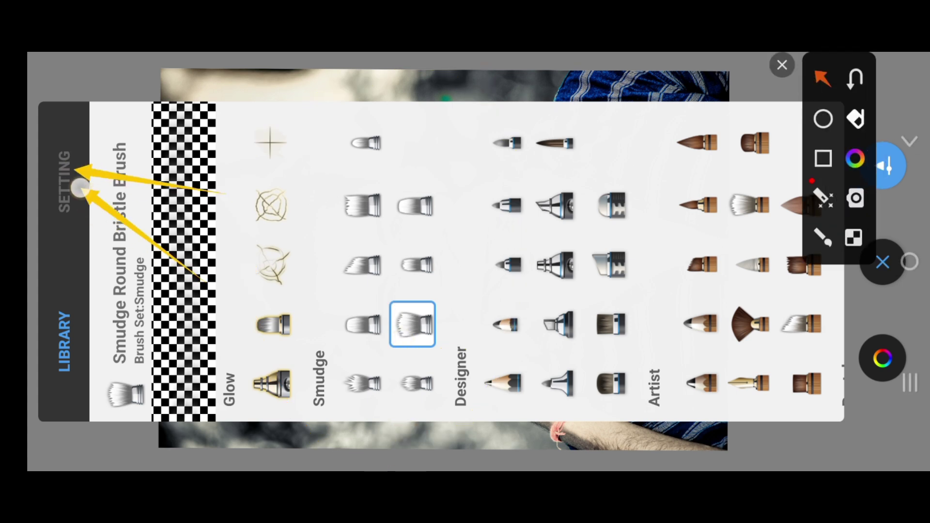
pyautogui.click(782, 65)
pyautogui.click(63, 182)
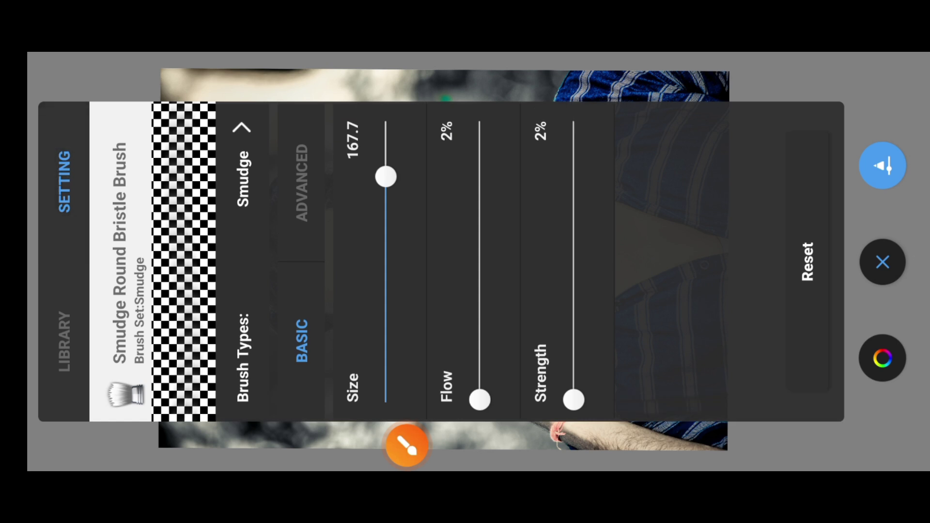
# Set smudge flow to 9%, strength to 15%, size to 18.2, and close the brush panel
pyautogui.click(407, 445)
pyautogui.moveTo(415, 421)
pyautogui.mouseDown()
pyautogui.moveTo(448, 441)
pyautogui.moveTo(308, 112)
pyautogui.moveTo(397, 407)
pyautogui.mouseUp()
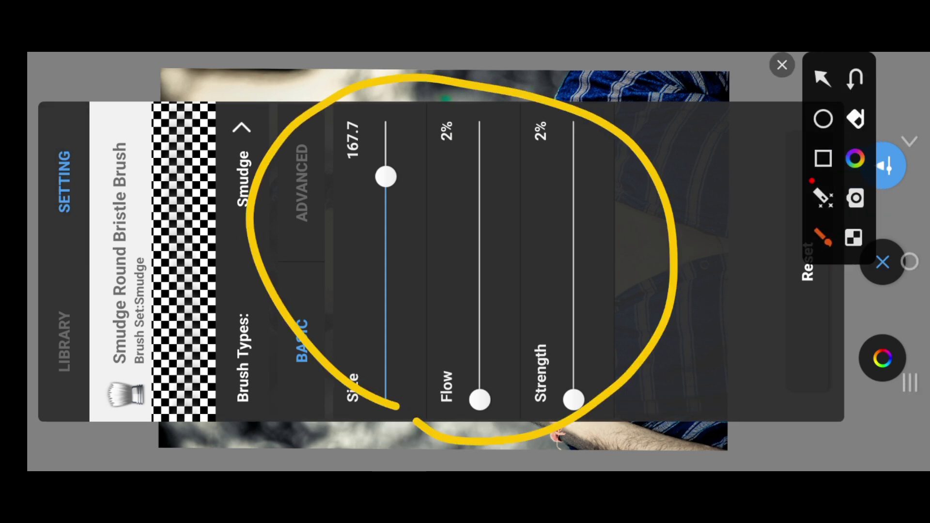
pyautogui.click(782, 65)
pyautogui.moveTo(480, 400)
pyautogui.mouseDown()
pyautogui.moveTo(480, 351)
pyautogui.moveTo(499, 375)
pyautogui.mouseUp()
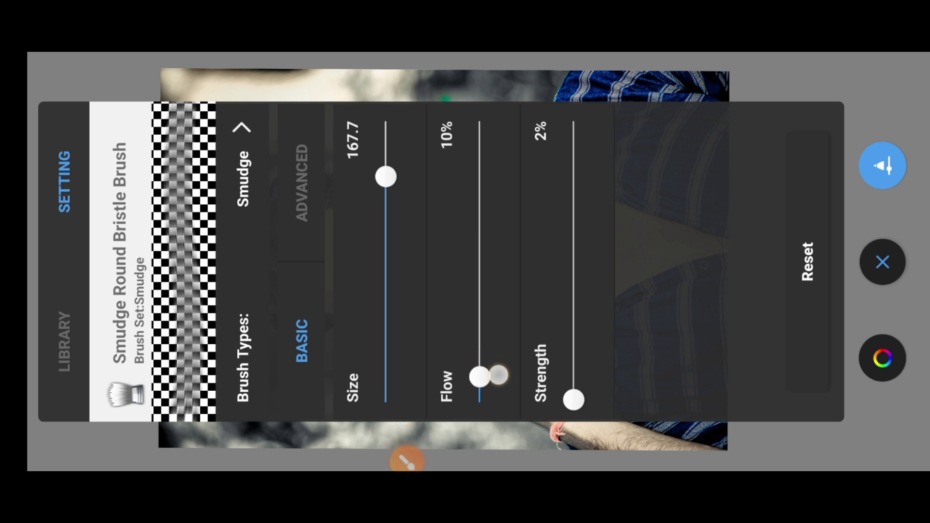
pyautogui.moveTo(574, 400); pyautogui.dragTo(581, 361)
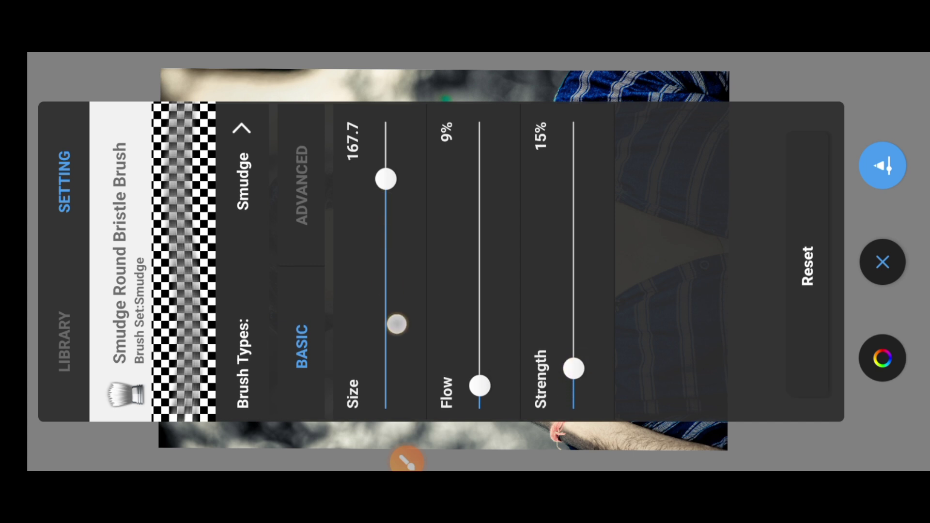
pyautogui.moveTo(386, 177)
pyautogui.mouseDown()
pyautogui.moveTo(409, 341)
pyautogui.moveTo(417, 357)
pyautogui.moveTo(422, 349)
pyautogui.mouseUp()
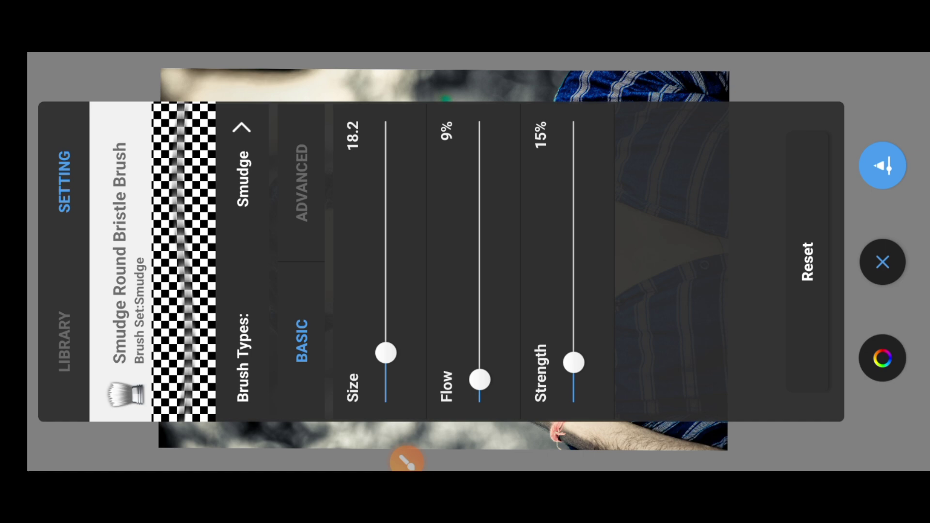
pyautogui.click(883, 262)
pyautogui.moveTo(533, 243)
pyautogui.mouseDown()
pyautogui.moveTo(604, 209)
pyautogui.moveTo(521, 235)
pyautogui.mouseUp()
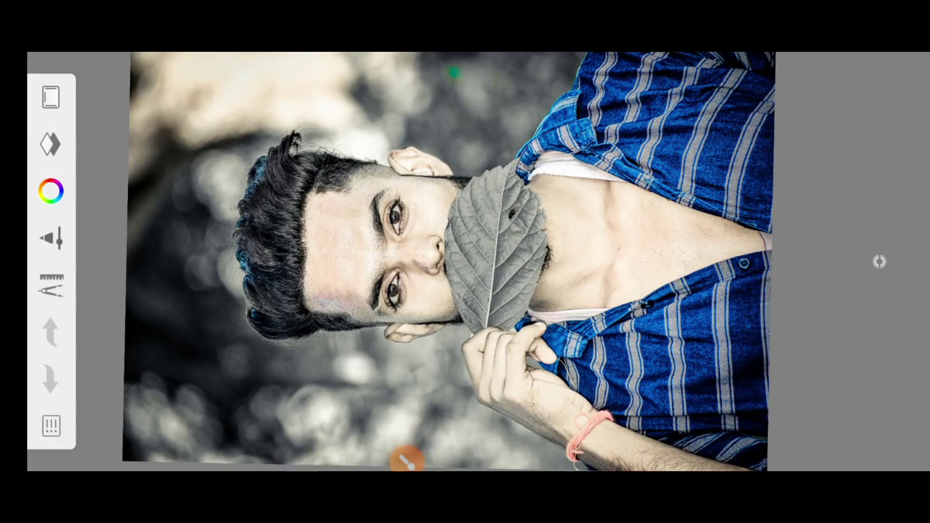
# Enlarge the portrait and set the painting colour to white
pyautogui.moveTo(532, 194)
pyautogui.mouseDown()
pyautogui.moveTo(602, 141)
pyautogui.moveTo(537, 207)
pyautogui.mouseUp()
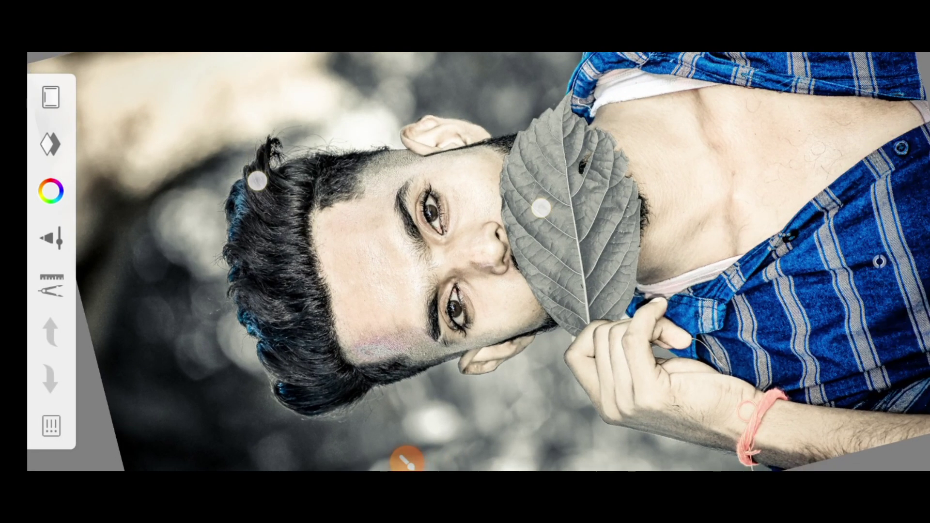
pyautogui.click(407, 458)
pyautogui.click(782, 64)
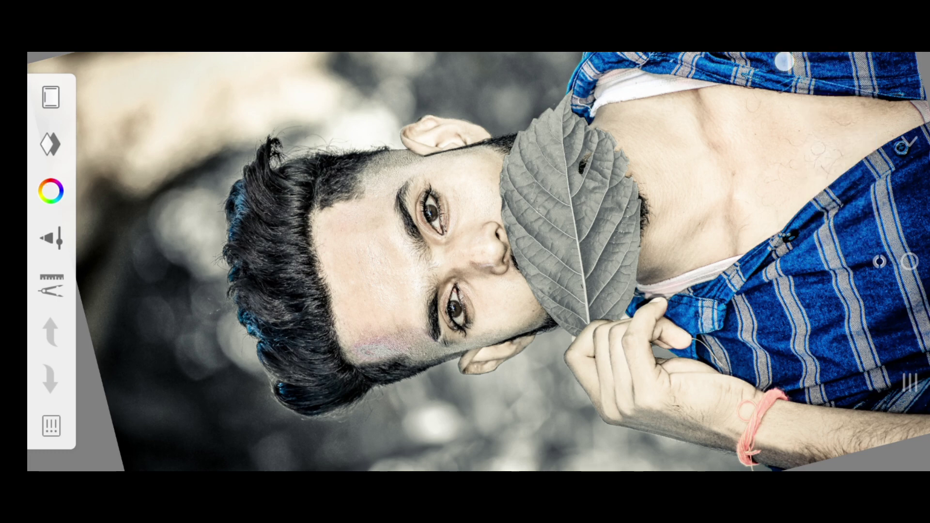
pyautogui.click(50, 190)
pyautogui.click(269, 267)
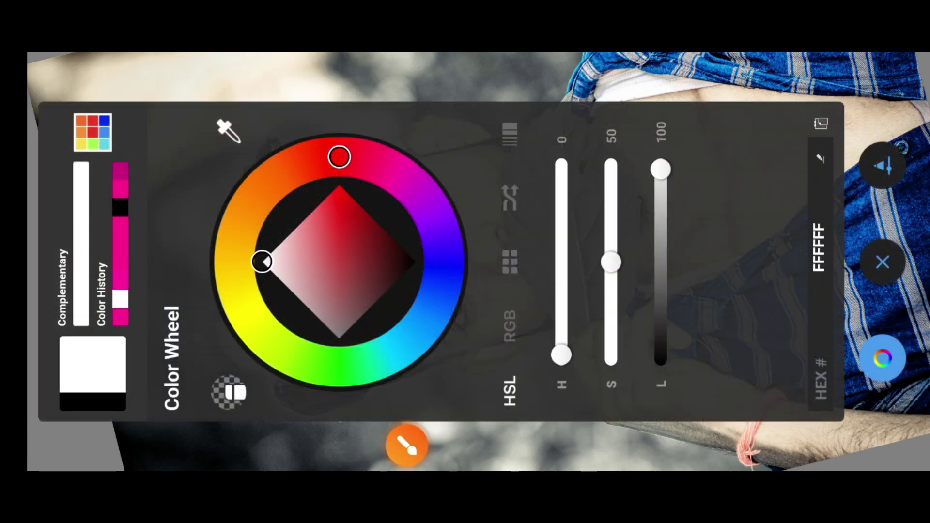
pyautogui.click(882, 358)
# Smooth the skin beside the eye with the smudge brush at size 39.7
pyautogui.moveTo(566, 239)
pyautogui.mouseDown()
pyautogui.moveTo(625, 156)
pyautogui.moveTo(657, 170)
pyautogui.mouseUp()
pyautogui.moveTo(292, 160); pyautogui.dragTo(256, 148)
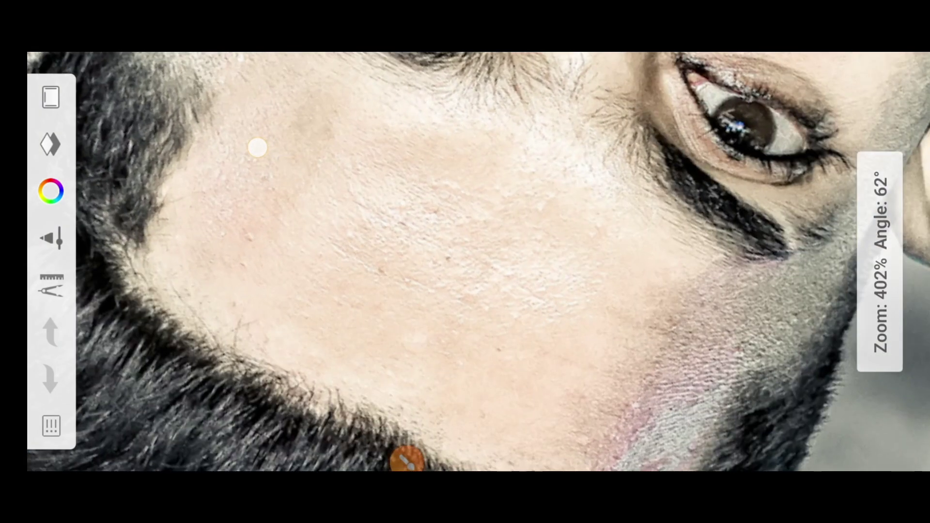
pyautogui.click(407, 459)
pyautogui.moveTo(426, 262)
pyautogui.mouseDown()
pyautogui.moveTo(412, 201)
pyautogui.moveTo(415, 208)
pyautogui.mouseUp()
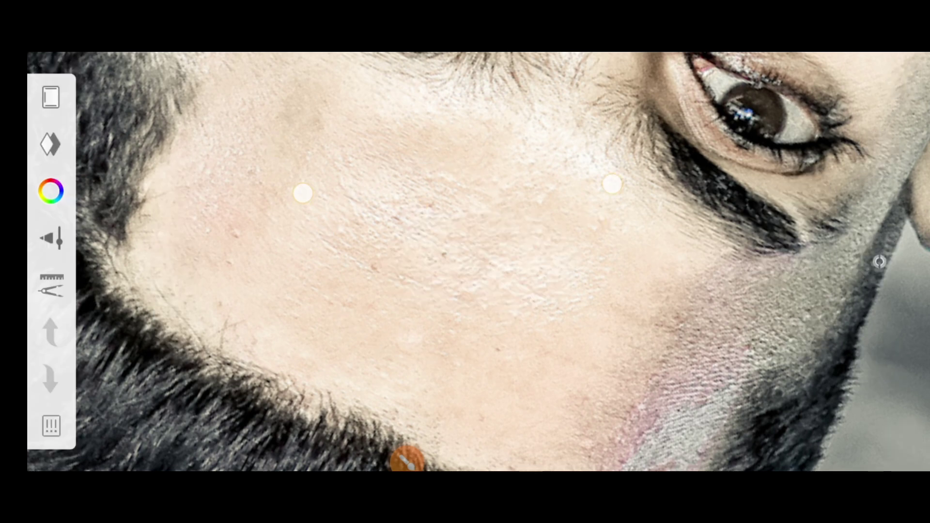
pyautogui.moveTo(302, 191)
pyautogui.mouseDown()
pyautogui.moveTo(283, 147)
pyautogui.moveTo(387, 221)
pyautogui.moveTo(314, 181)
pyautogui.moveTo(239, 228)
pyautogui.moveTo(407, 309)
pyautogui.moveTo(552, 235)
pyautogui.moveTo(530, 180)
pyautogui.moveTo(565, 108)
pyautogui.mouseUp()
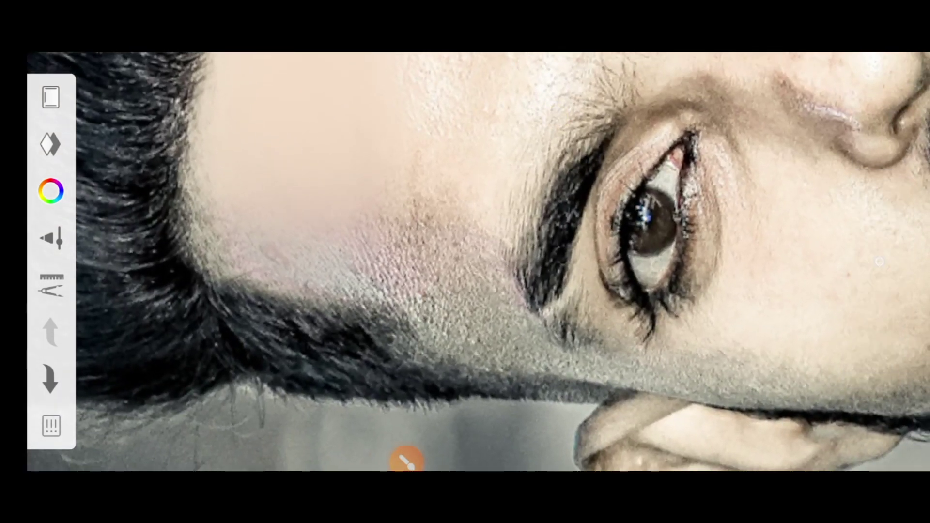
pyautogui.moveTo(441, 315); pyautogui.dragTo(441, 291)
pyautogui.moveTo(355, 162)
pyautogui.mouseDown()
pyautogui.moveTo(303, 168)
pyautogui.moveTo(268, 216)
pyautogui.moveTo(418, 212)
pyautogui.mouseUp()
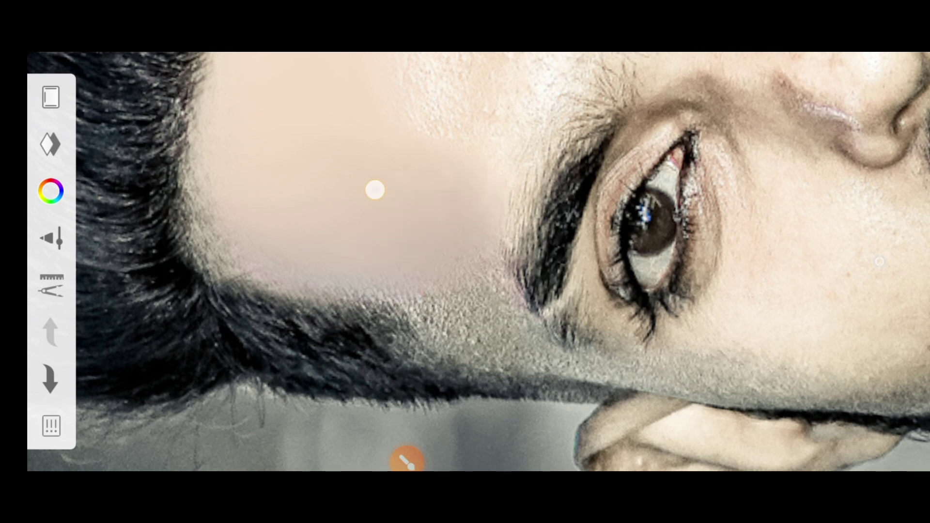
# Smooth the cheek skin down along the jawline near the beard
pyautogui.moveTo(374, 189)
pyautogui.mouseDown()
pyautogui.moveTo(312, 178)
pyautogui.moveTo(341, 190)
pyautogui.mouseUp()
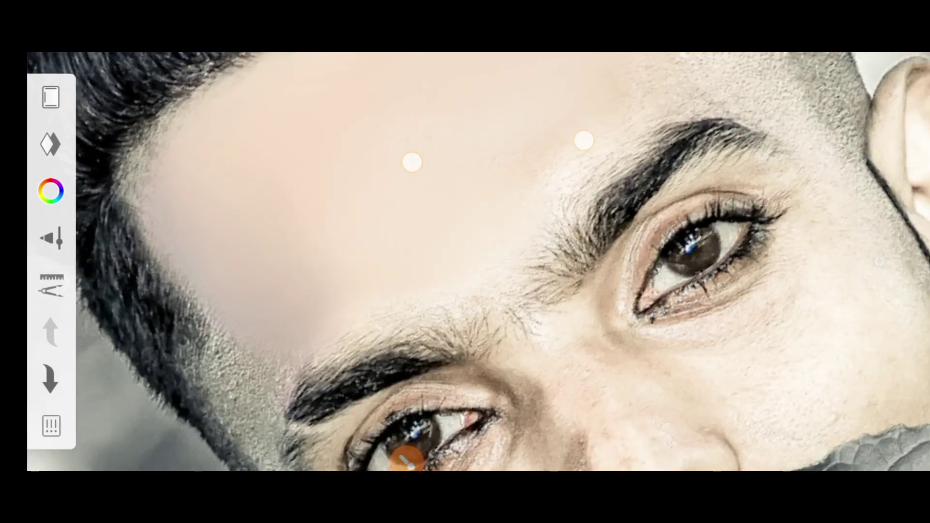
pyautogui.moveTo(411, 160); pyautogui.dragTo(480, 183)
pyautogui.moveTo(478, 243)
pyautogui.mouseDown()
pyautogui.moveTo(388, 179)
pyautogui.moveTo(299, 252)
pyautogui.moveTo(276, 225)
pyautogui.moveTo(339, 212)
pyautogui.moveTo(359, 305)
pyautogui.moveTo(497, 276)
pyautogui.moveTo(415, 276)
pyautogui.moveTo(326, 168)
pyautogui.mouseUp()
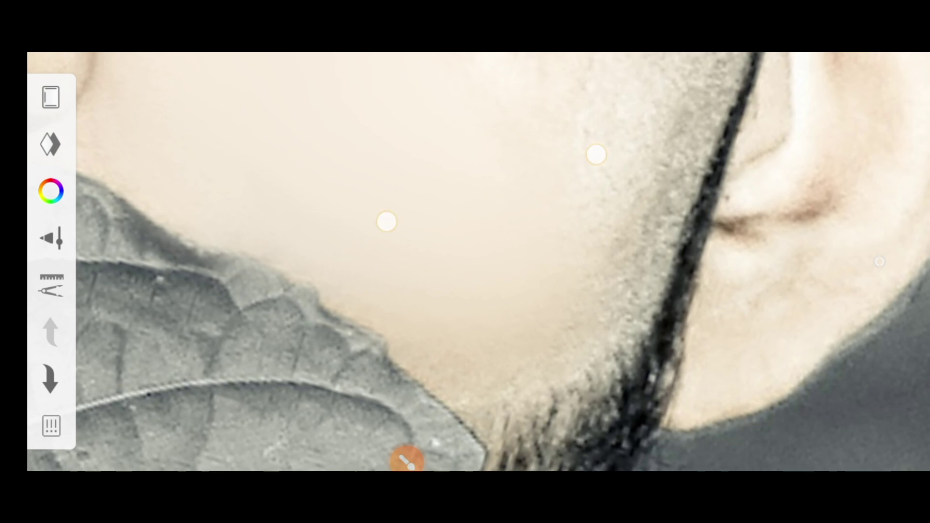
pyautogui.moveTo(386, 222); pyautogui.dragTo(473, 266)
pyautogui.moveTo(565, 191); pyautogui.dragTo(538, 221)
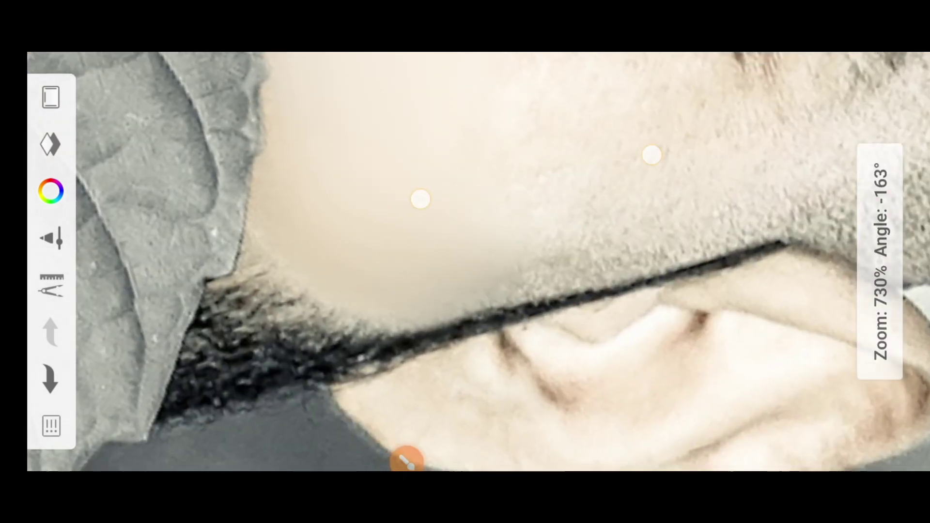
pyautogui.moveTo(403, 220); pyautogui.dragTo(303, 188)
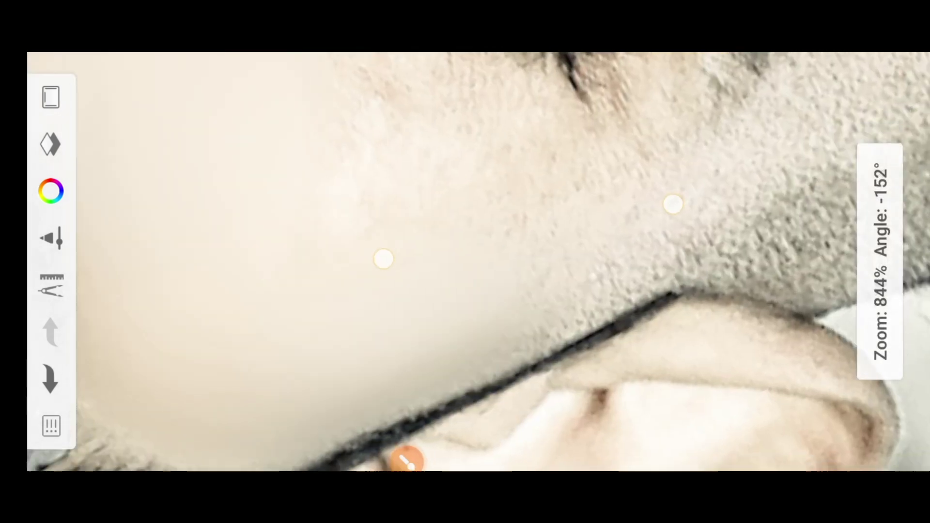
pyautogui.moveTo(610, 207); pyautogui.dragTo(526, 209)
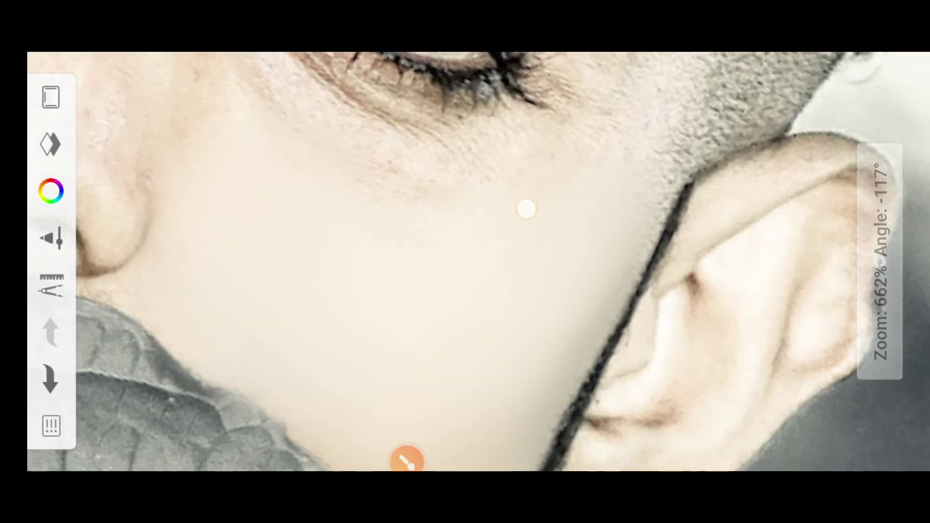
pyautogui.moveTo(360, 180)
pyautogui.mouseDown()
pyautogui.moveTo(297, 191)
pyautogui.moveTo(441, 266)
pyautogui.moveTo(377, 208)
pyautogui.moveTo(403, 225)
pyautogui.moveTo(371, 222)
pyautogui.moveTo(300, 145)
pyautogui.mouseUp()
# Shrink the brush to 17.2 and smooth the other cheek and beside the nose
pyautogui.moveTo(485, 262); pyautogui.dragTo(449, 328)
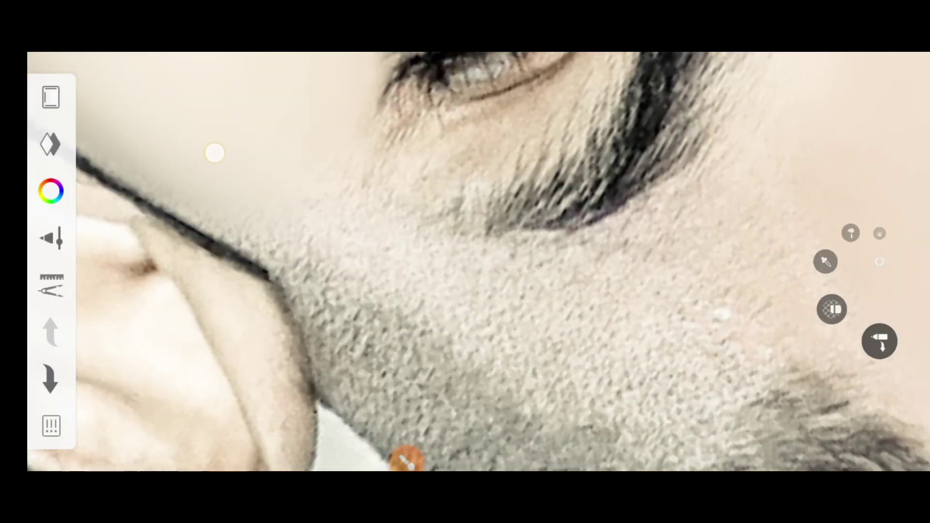
pyautogui.moveTo(495, 297)
pyautogui.mouseDown()
pyautogui.moveTo(640, 353)
pyautogui.moveTo(335, 218)
pyautogui.mouseUp()
pyautogui.moveTo(425, 238); pyautogui.dragTo(381, 232)
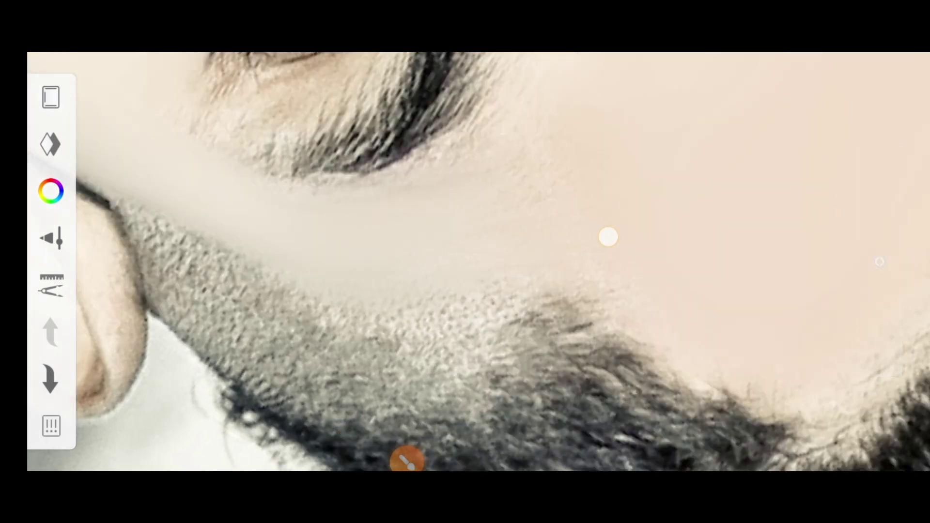
pyautogui.moveTo(698, 229); pyautogui.dragTo(401, 171)
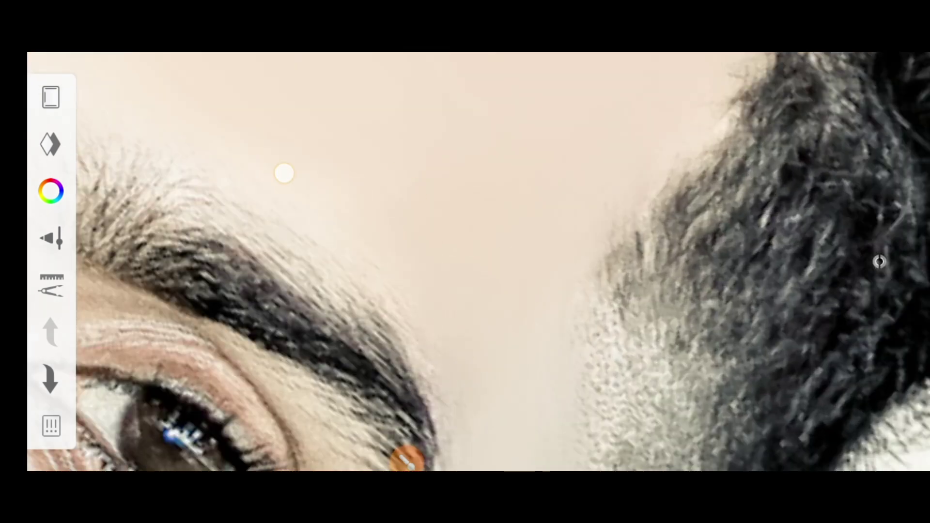
pyautogui.moveTo(284, 173); pyautogui.dragTo(329, 193)
pyautogui.moveTo(206, 186); pyautogui.dragTo(266, 184)
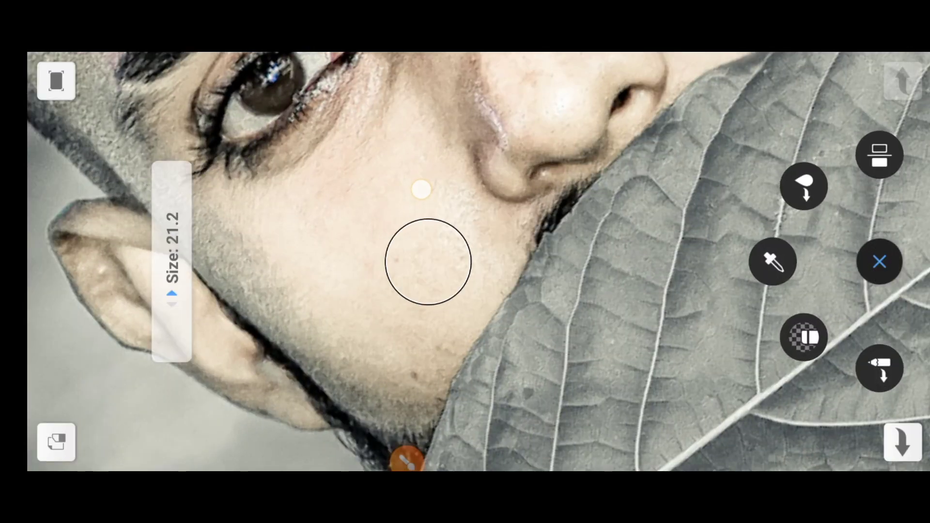
pyautogui.moveTo(422, 187); pyautogui.dragTo(417, 160)
pyautogui.moveTo(317, 201); pyautogui.dragTo(422, 256)
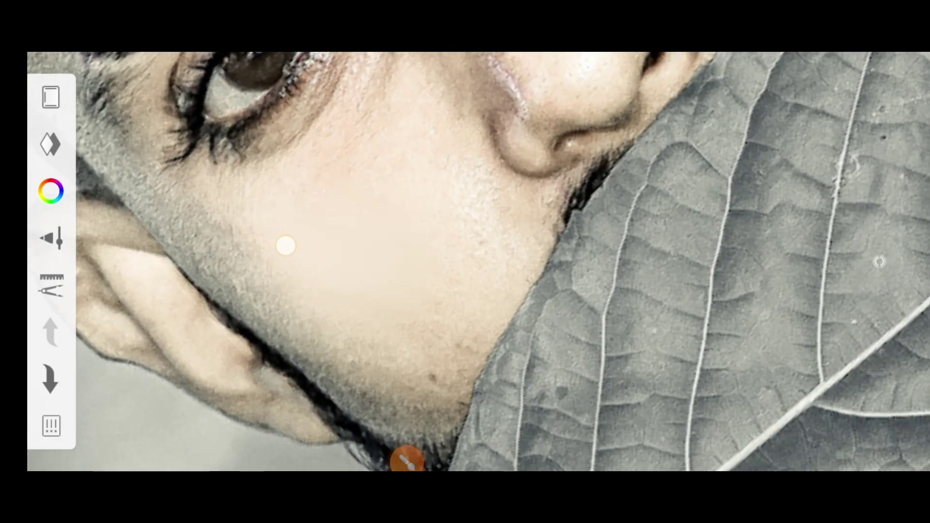
pyautogui.moveTo(431, 342); pyautogui.dragTo(412, 294)
# Smooth the skin around the eye and beside the nose
pyautogui.moveTo(480, 231)
pyautogui.mouseDown()
pyautogui.moveTo(426, 233)
pyautogui.moveTo(446, 213)
pyautogui.mouseUp()
pyautogui.moveTo(363, 286)
pyautogui.mouseDown()
pyautogui.moveTo(373, 166)
pyautogui.moveTo(354, 202)
pyautogui.moveTo(243, 237)
pyautogui.moveTo(346, 265)
pyautogui.mouseUp()
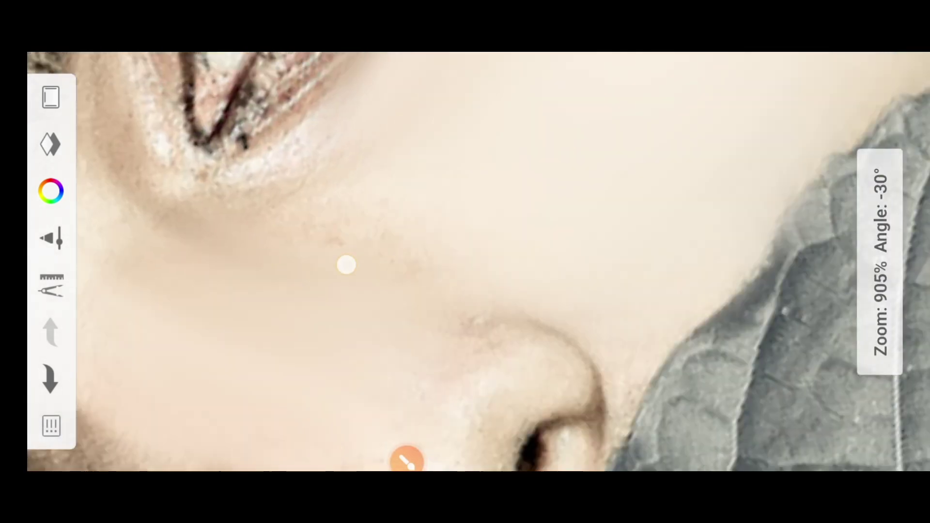
pyautogui.moveTo(405, 207)
pyautogui.mouseDown()
pyautogui.moveTo(394, 203)
pyautogui.moveTo(455, 301)
pyautogui.mouseUp()
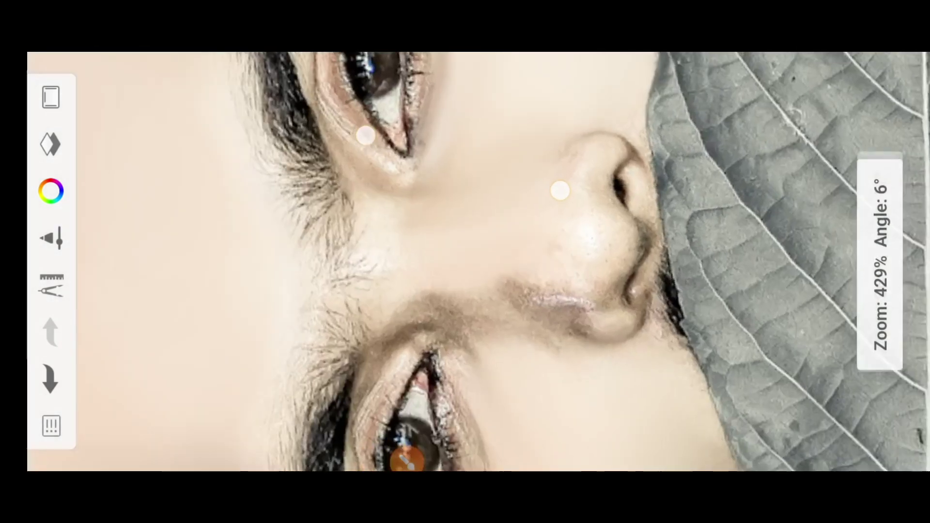
pyautogui.moveTo(508, 198); pyautogui.dragTo(582, 180)
pyautogui.click(879, 262)
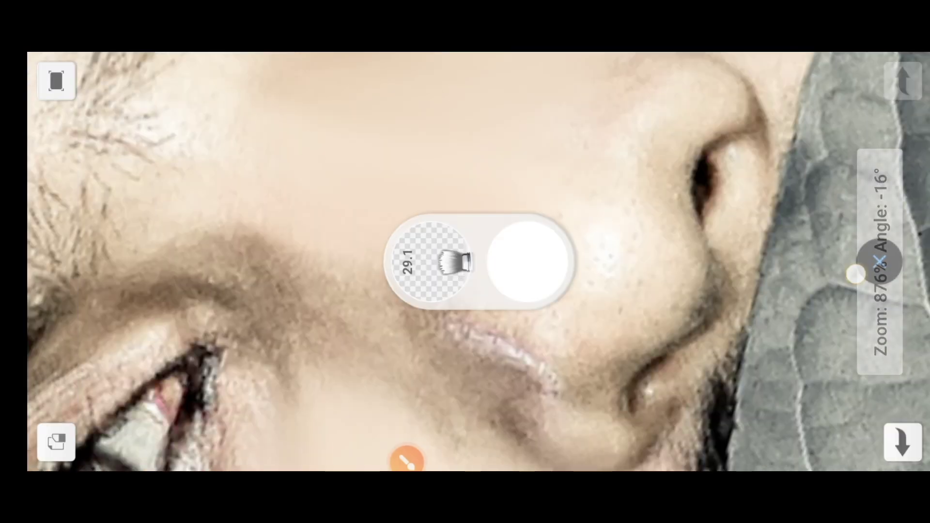
pyautogui.click(879, 262)
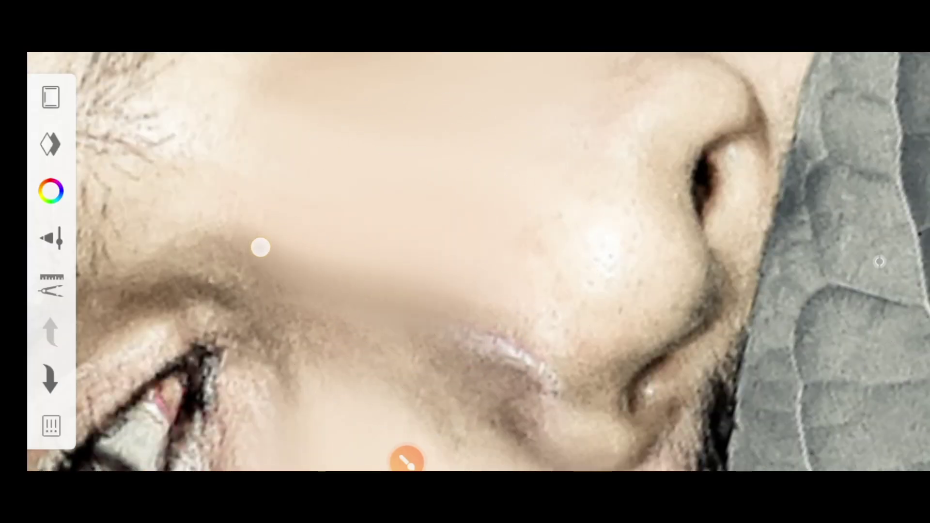
pyautogui.moveTo(523, 339); pyautogui.dragTo(550, 201)
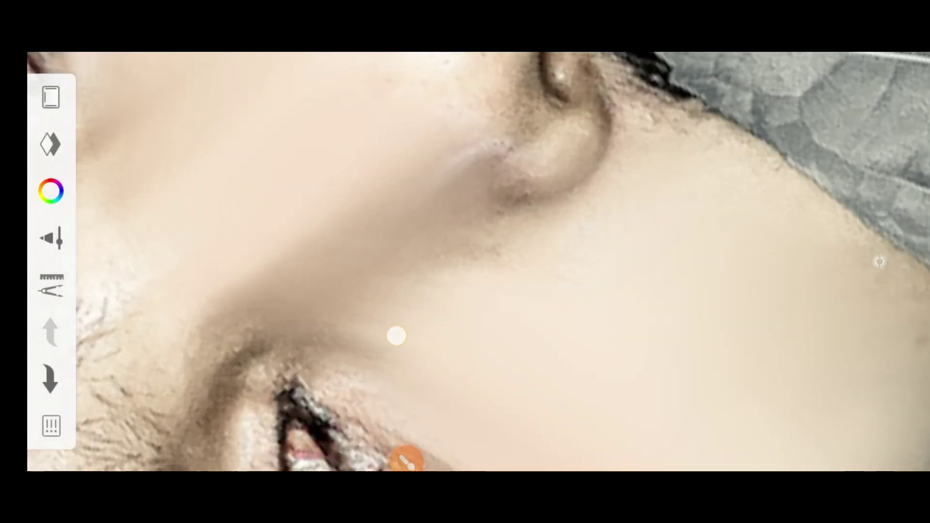
pyautogui.moveTo(395, 334)
pyautogui.mouseDown()
pyautogui.moveTo(421, 330)
pyautogui.moveTo(412, 286)
pyautogui.moveTo(447, 262)
pyautogui.mouseUp()
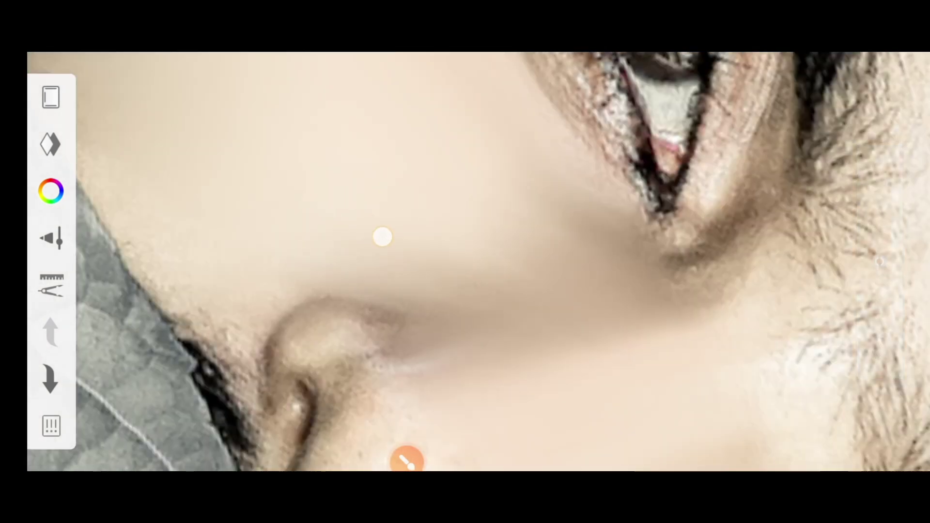
pyautogui.moveTo(455, 199); pyautogui.dragTo(573, 146)
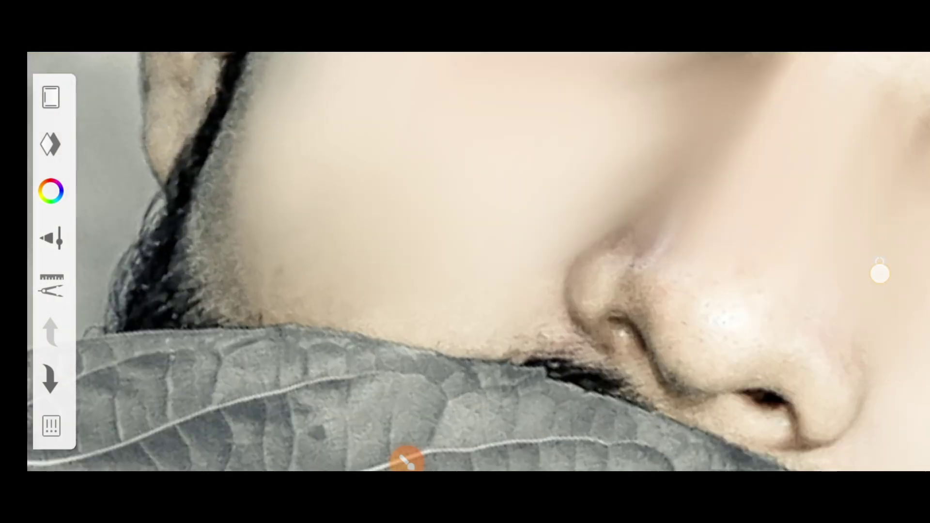
# Smooth the chin and cheek, ending with the brush at 21.6 beside the eye
pyautogui.moveTo(407, 460); pyautogui.dragTo(451, 312)
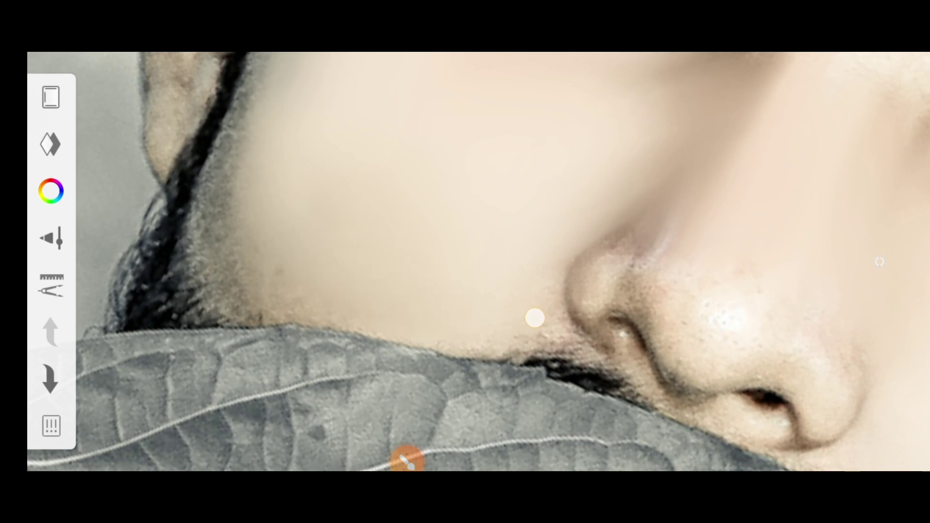
pyautogui.moveTo(517, 133); pyautogui.dragTo(396, 280)
pyautogui.moveTo(407, 461)
pyautogui.mouseDown()
pyautogui.moveTo(402, 155)
pyautogui.moveTo(237, 191)
pyautogui.mouseUp()
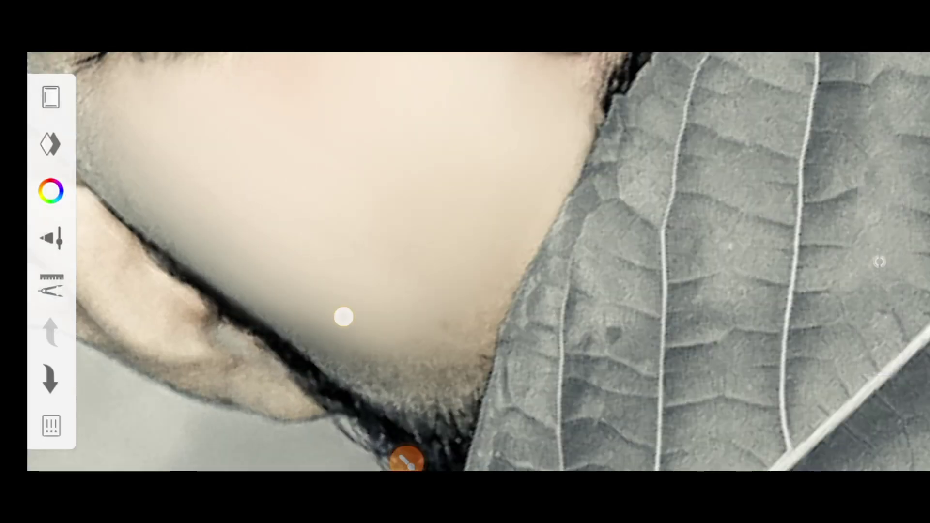
pyautogui.moveTo(478, 208); pyautogui.dragTo(556, 178)
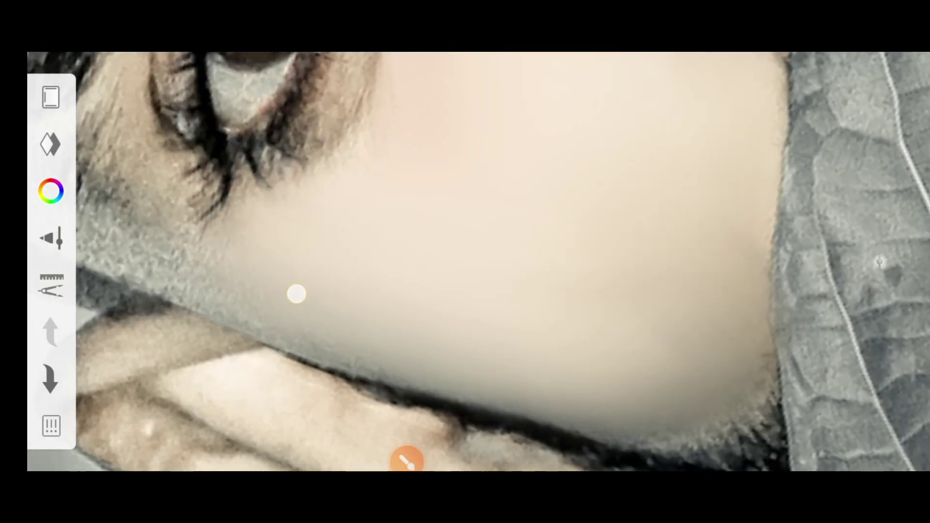
pyautogui.moveTo(532, 233); pyautogui.dragTo(484, 145)
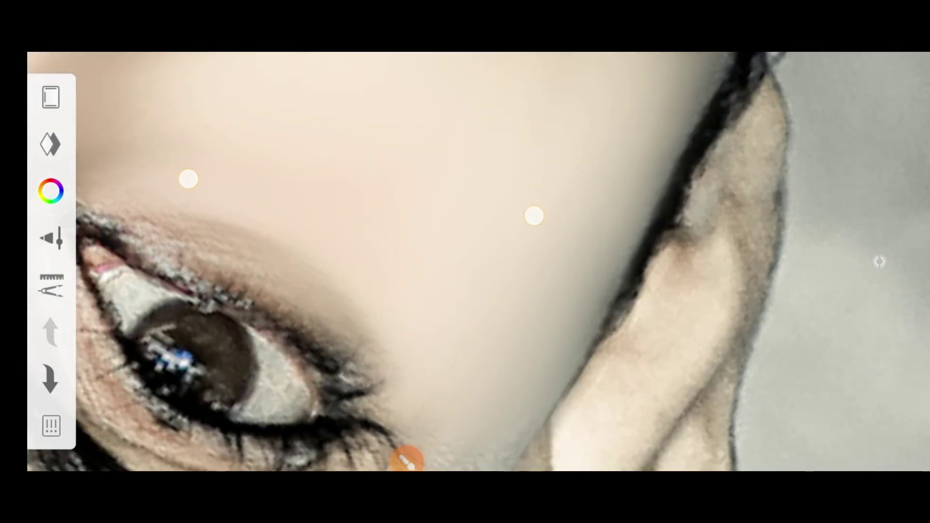
pyautogui.moveTo(534, 213)
pyautogui.mouseDown()
pyautogui.moveTo(482, 150)
pyautogui.moveTo(187, 125)
pyautogui.mouseUp()
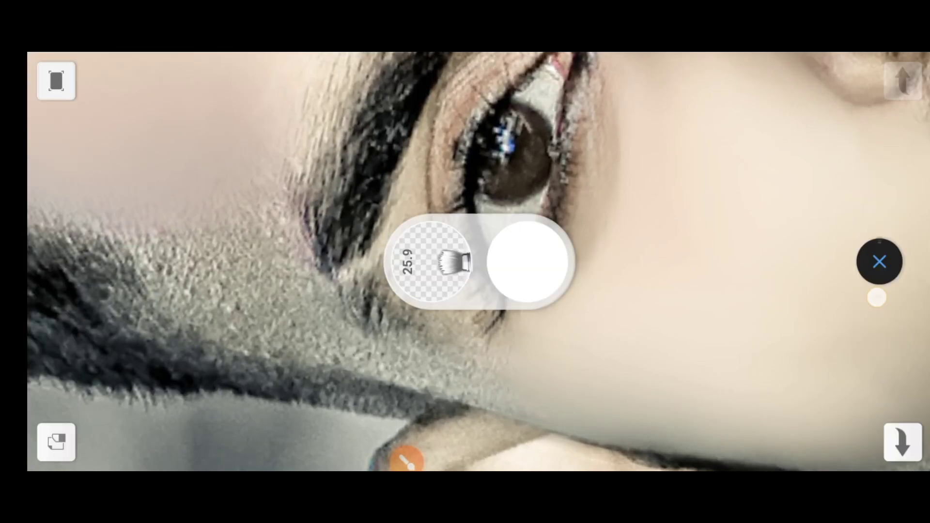
pyautogui.moveTo(423, 262)
pyautogui.mouseDown()
pyautogui.moveTo(413, 198)
pyautogui.moveTo(423, 251)
pyautogui.mouseUp()
pyautogui.moveTo(210, 177); pyautogui.dragTo(318, 266)
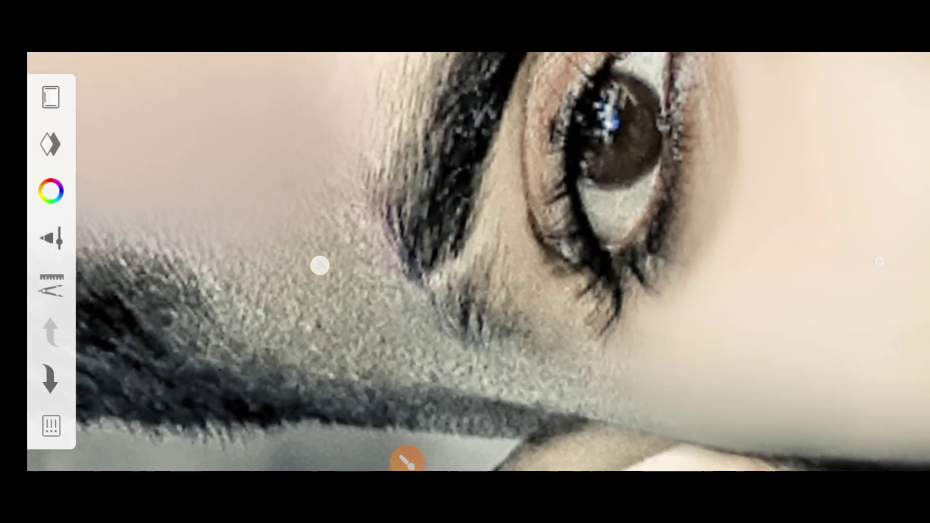
pyautogui.moveTo(879, 262); pyautogui.dragTo(276, 218)
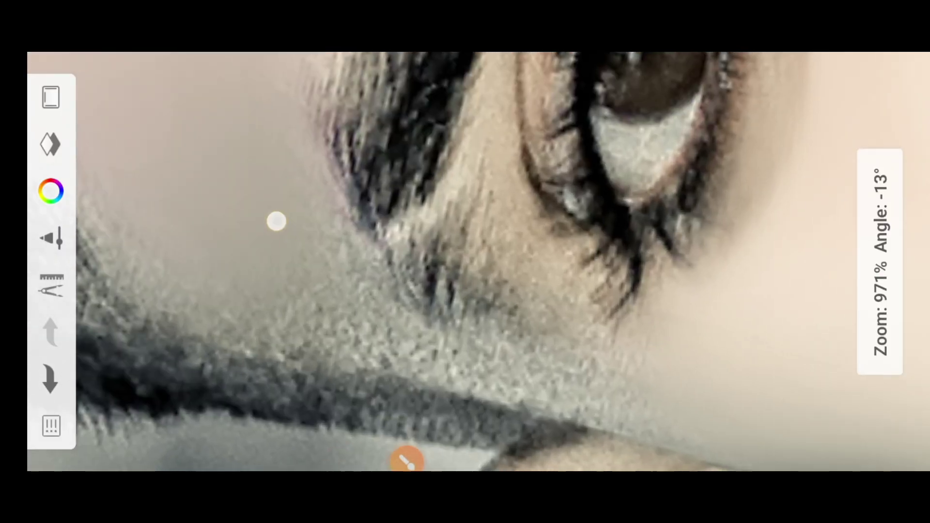
pyautogui.moveTo(868, 261); pyautogui.dragTo(450, 316)
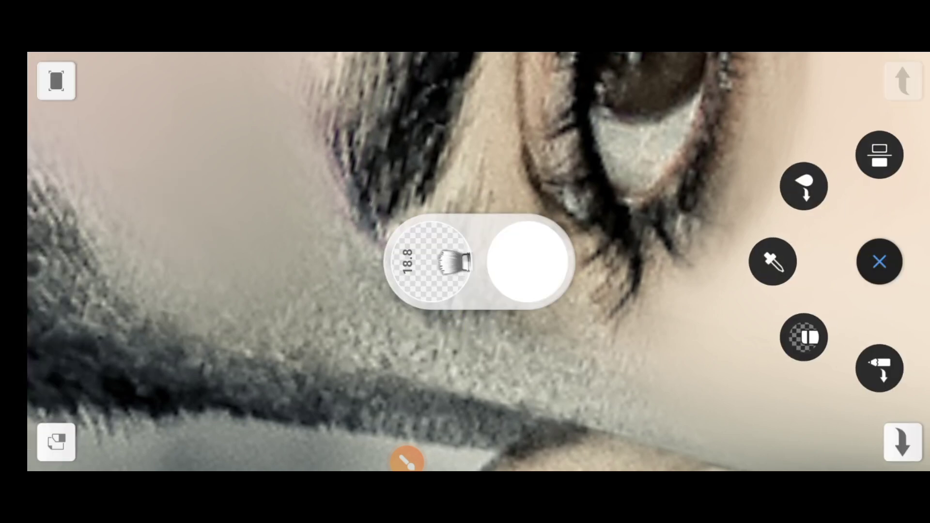
# Shrink the smoothing brush and soften the skin under and beside the eyes
pyautogui.click(183, 238)
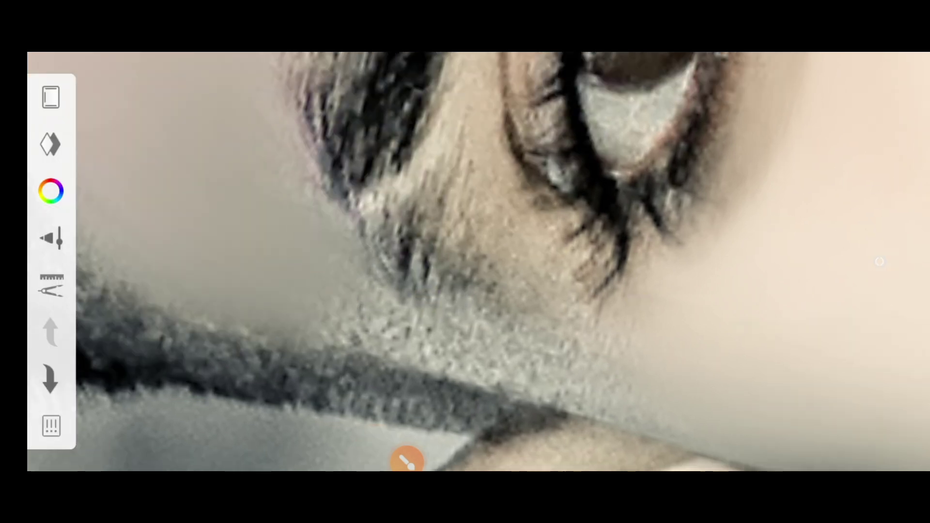
pyautogui.moveTo(880, 262)
pyautogui.mouseDown()
pyautogui.moveTo(877, 271)
pyautogui.moveTo(300, 271)
pyautogui.mouseUp()
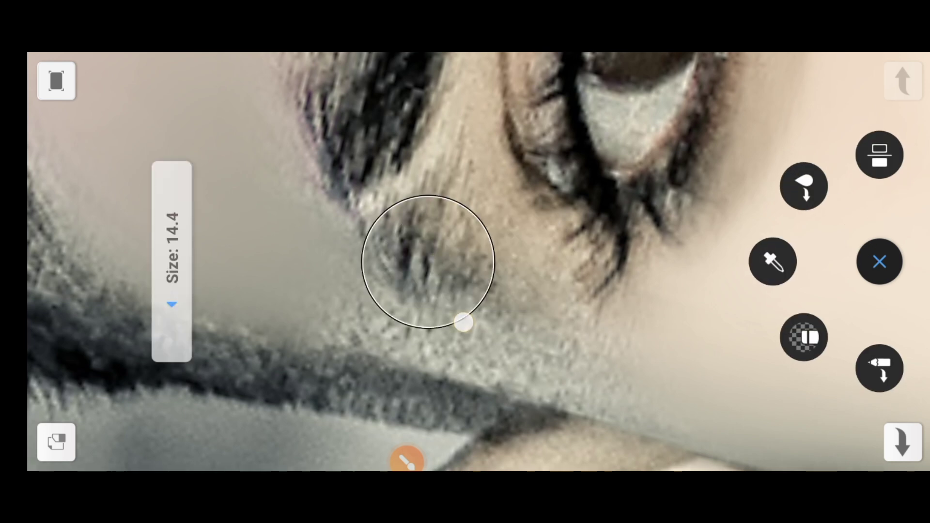
pyautogui.moveTo(665, 353); pyautogui.dragTo(503, 311)
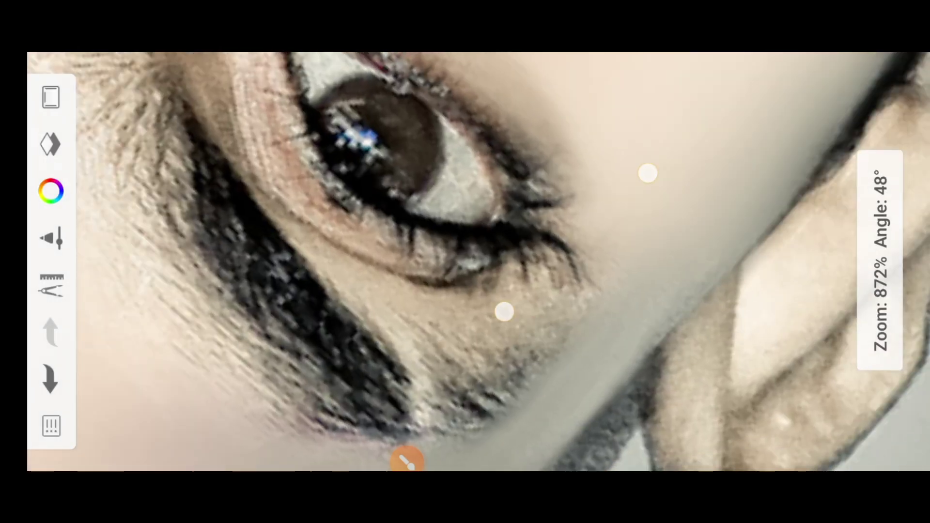
pyautogui.moveTo(358, 201); pyautogui.dragTo(316, 208)
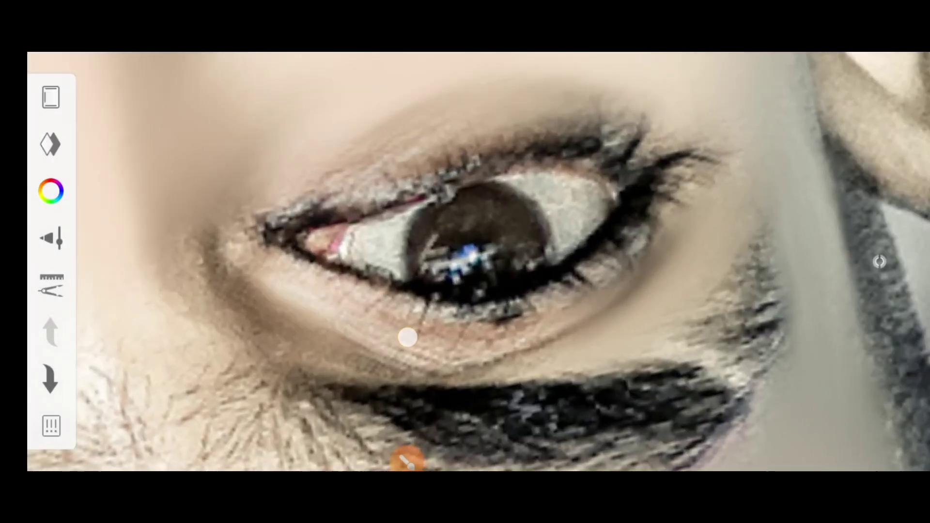
pyautogui.moveTo(642, 295)
pyautogui.mouseDown()
pyautogui.moveTo(395, 295)
pyautogui.moveTo(444, 358)
pyautogui.mouseUp()
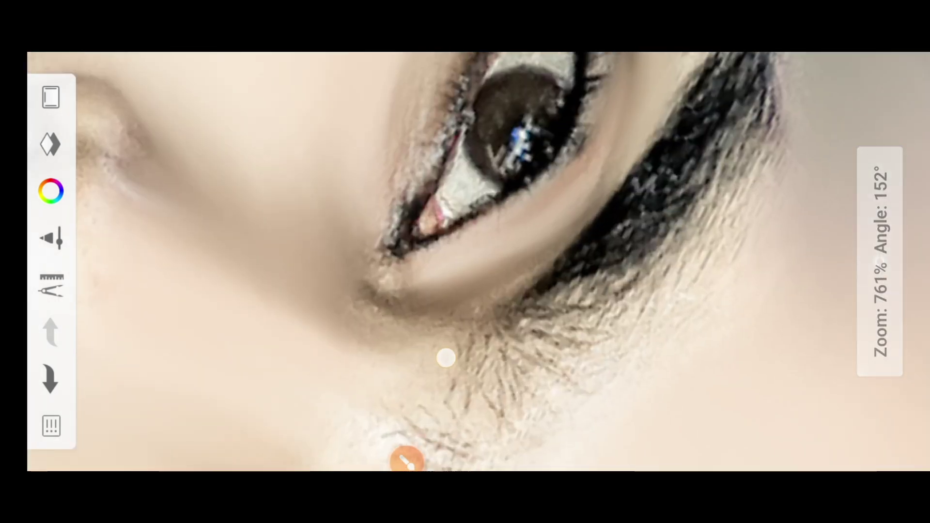
pyautogui.moveTo(363, 280)
pyautogui.mouseDown()
pyautogui.moveTo(350, 309)
pyautogui.moveTo(382, 359)
pyautogui.moveTo(430, 332)
pyautogui.moveTo(427, 250)
pyautogui.moveTo(594, 294)
pyautogui.mouseUp()
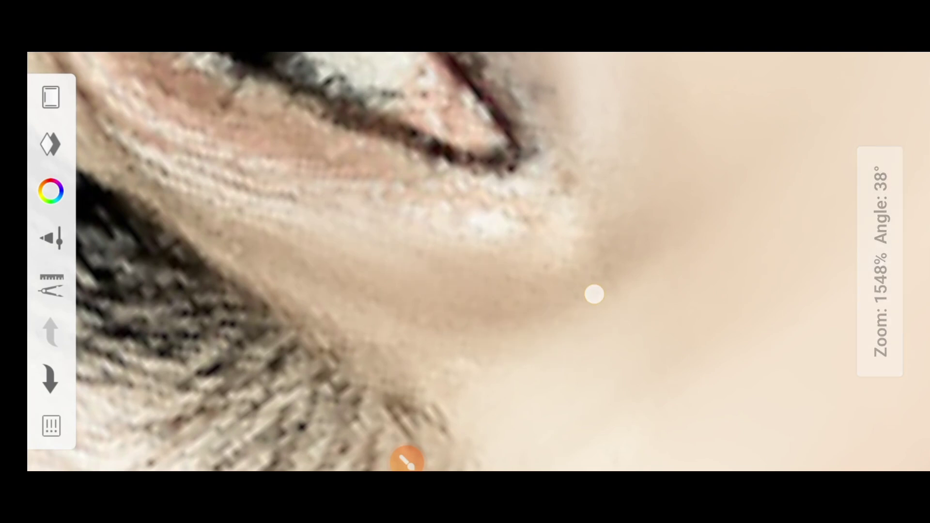
pyautogui.moveTo(464, 281)
pyautogui.mouseDown()
pyautogui.moveTo(315, 220)
pyautogui.moveTo(276, 232)
pyautogui.moveTo(162, 183)
pyautogui.moveTo(418, 296)
pyautogui.moveTo(254, 170)
pyautogui.mouseUp()
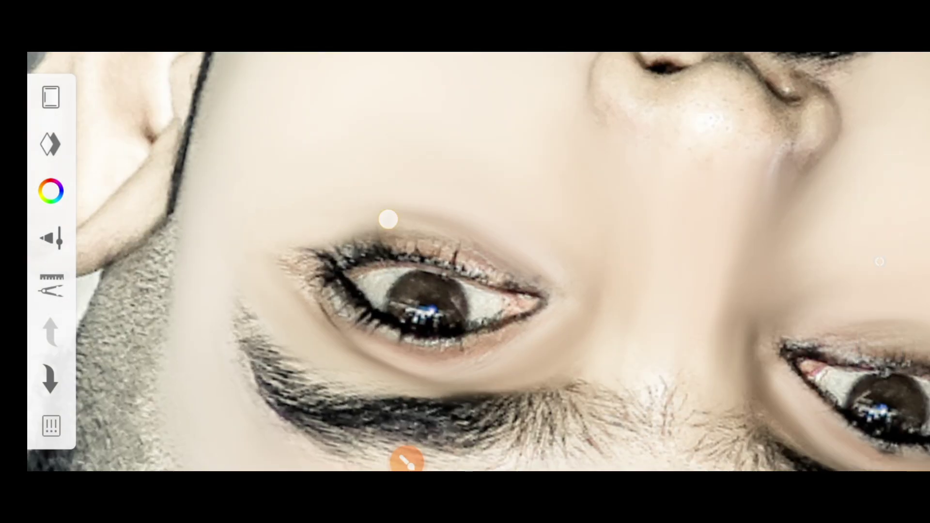
pyautogui.moveTo(388, 220)
pyautogui.mouseDown()
pyautogui.moveTo(554, 251)
pyautogui.moveTo(446, 158)
pyautogui.moveTo(446, 187)
pyautogui.moveTo(363, 185)
pyautogui.moveTo(351, 223)
pyautogui.moveTo(361, 285)
pyautogui.mouseUp()
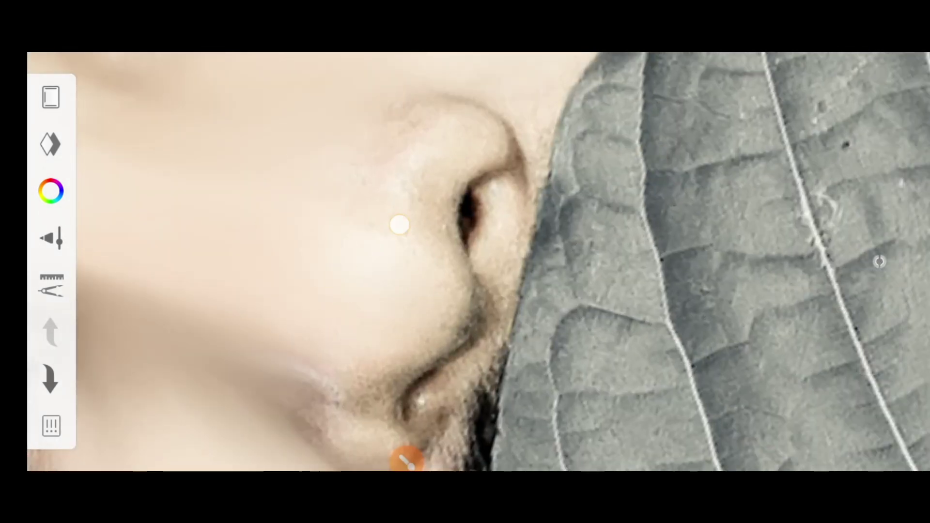
# Smooth the skin around the nostril and the side of the nose
pyautogui.moveTo(399, 224)
pyautogui.mouseDown()
pyautogui.moveTo(304, 226)
pyautogui.moveTo(318, 235)
pyautogui.moveTo(392, 181)
pyautogui.moveTo(419, 189)
pyautogui.mouseUp()
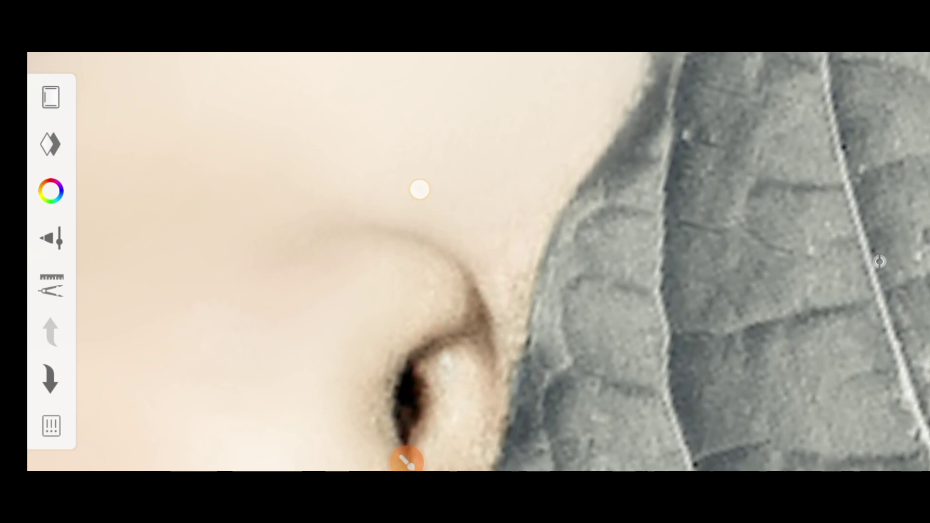
pyautogui.moveTo(349, 243)
pyautogui.mouseDown()
pyautogui.moveTo(339, 334)
pyautogui.moveTo(300, 224)
pyautogui.mouseUp()
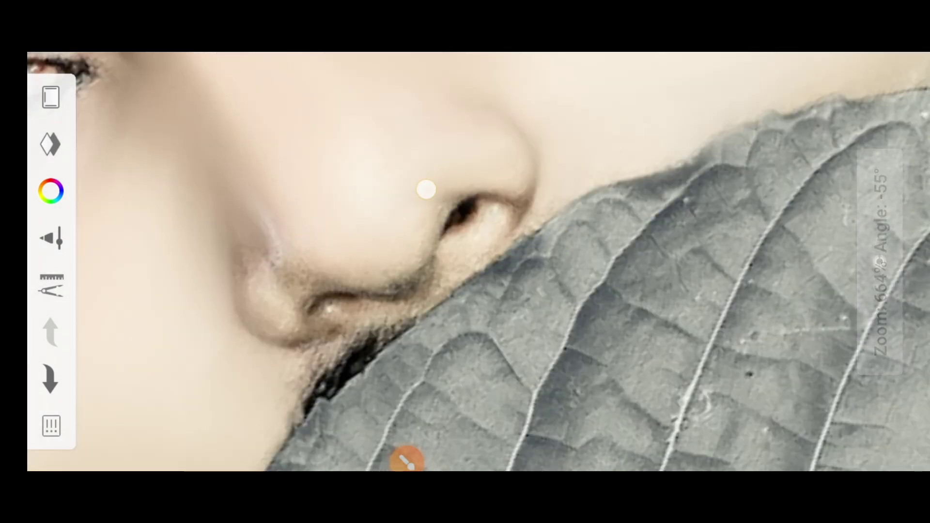
pyautogui.moveTo(426, 189); pyautogui.dragTo(451, 135)
pyautogui.moveTo(296, 325); pyautogui.dragTo(252, 304)
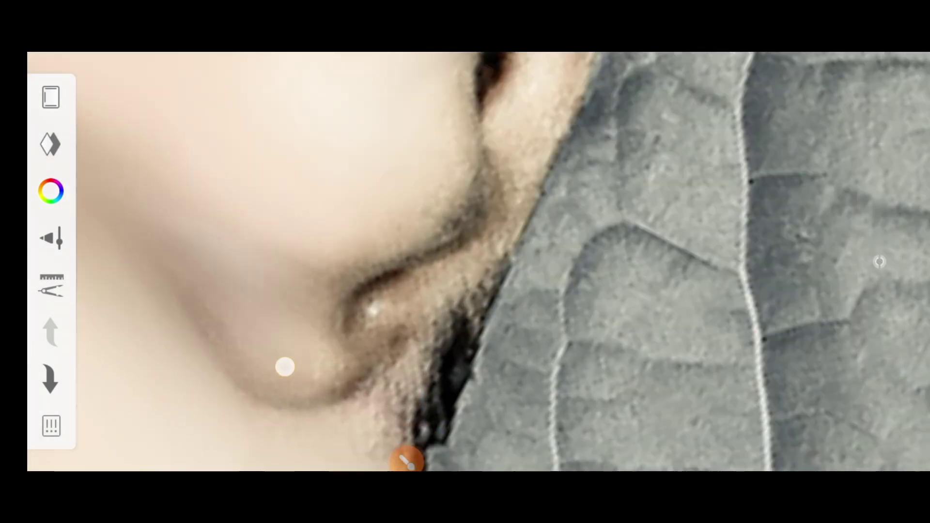
pyautogui.moveTo(287, 245)
pyautogui.mouseDown()
pyautogui.moveTo(352, 187)
pyautogui.moveTo(401, 162)
pyautogui.moveTo(322, 173)
pyautogui.moveTo(316, 208)
pyautogui.moveTo(329, 298)
pyautogui.mouseUp()
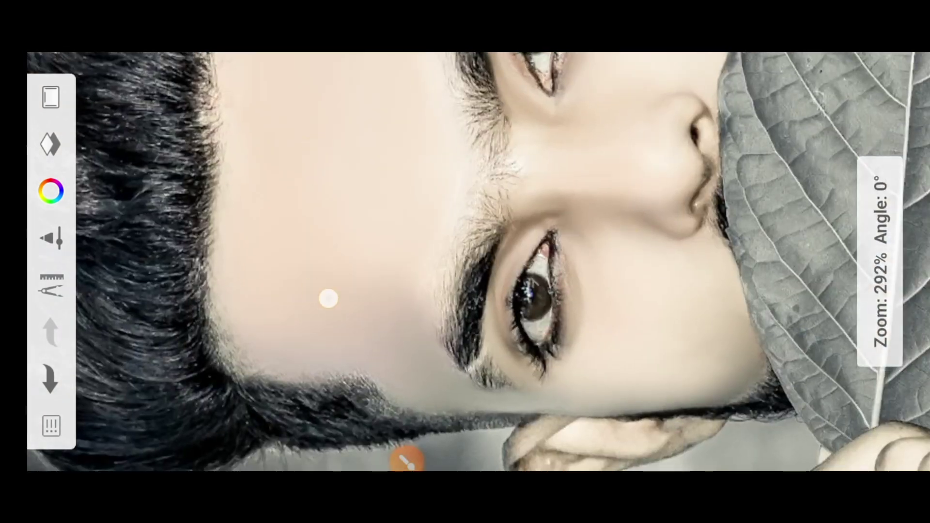
# Zoom out and straighten the view so the whole smoothed face shows
pyautogui.moveTo(412, 210)
pyautogui.mouseDown()
pyautogui.moveTo(332, 204)
pyautogui.moveTo(241, 162)
pyautogui.moveTo(207, 163)
pyautogui.moveTo(355, 201)
pyautogui.moveTo(280, 177)
pyautogui.moveTo(311, 152)
pyautogui.moveTo(392, 200)
pyautogui.moveTo(158, 303)
pyautogui.moveTo(82, 253)
pyautogui.moveTo(295, 165)
pyautogui.moveTo(209, 104)
pyautogui.mouseUp()
pyautogui.moveTo(231, 141)
pyautogui.mouseDown()
pyautogui.moveTo(248, 179)
pyautogui.moveTo(438, 208)
pyautogui.moveTo(204, 123)
pyautogui.moveTo(318, 183)
pyautogui.moveTo(368, 169)
pyautogui.moveTo(328, 176)
pyautogui.mouseUp()
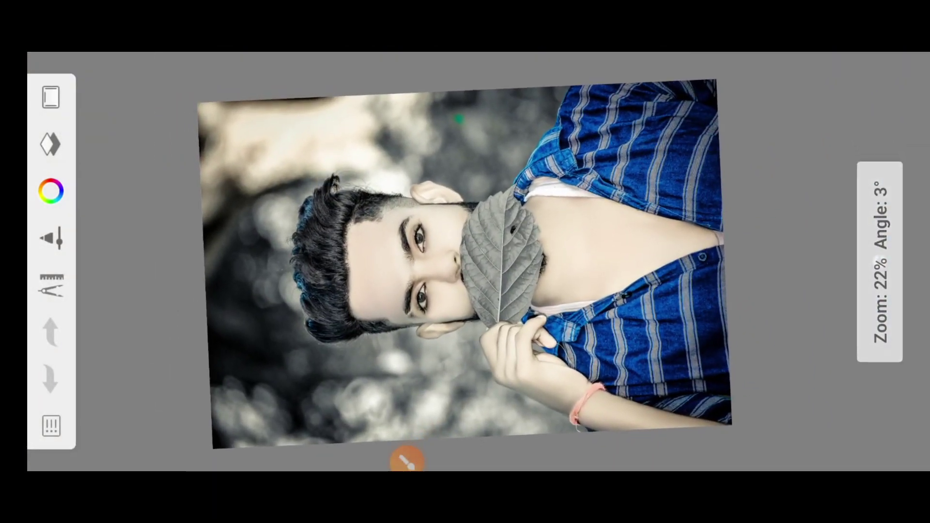
pyautogui.click(407, 459)
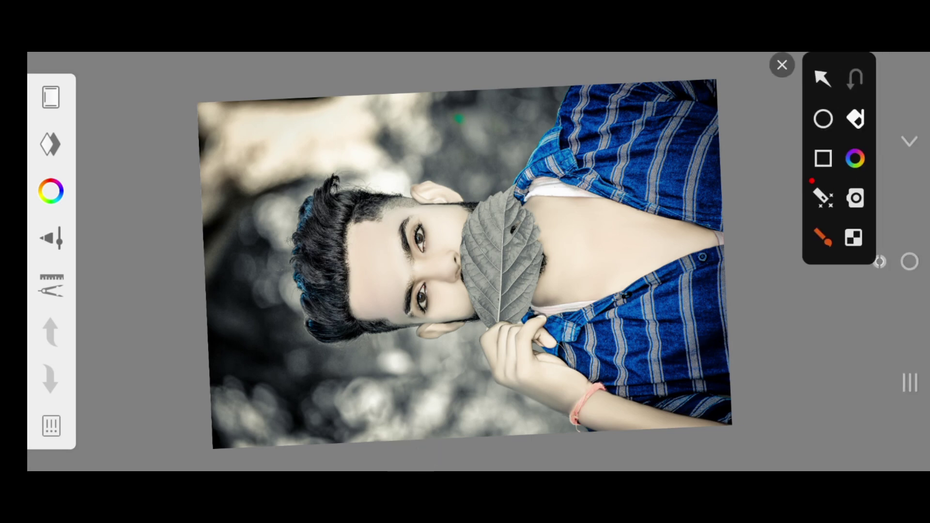
pyautogui.moveTo(144, 384); pyautogui.dragTo(53, 426)
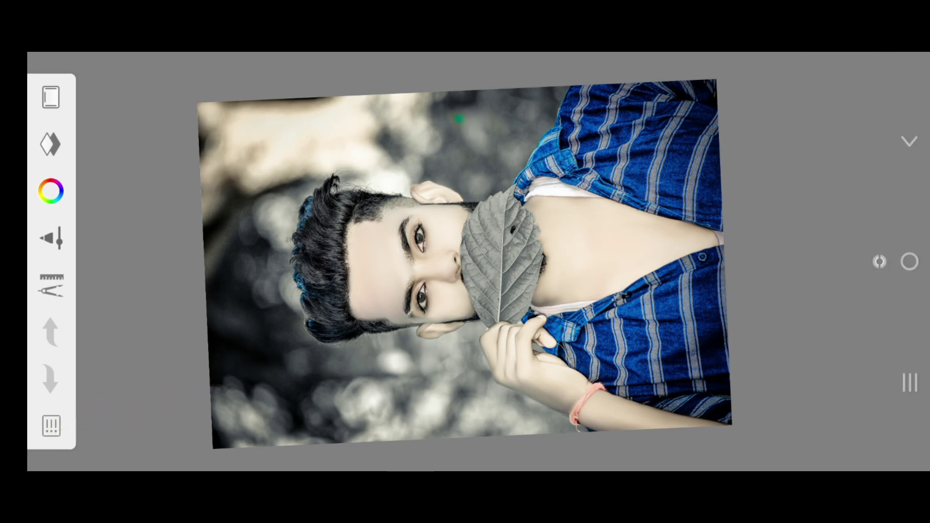
# Share the sketch from the main menu, choosing Others to reach the share sheet
pyautogui.click(51, 425)
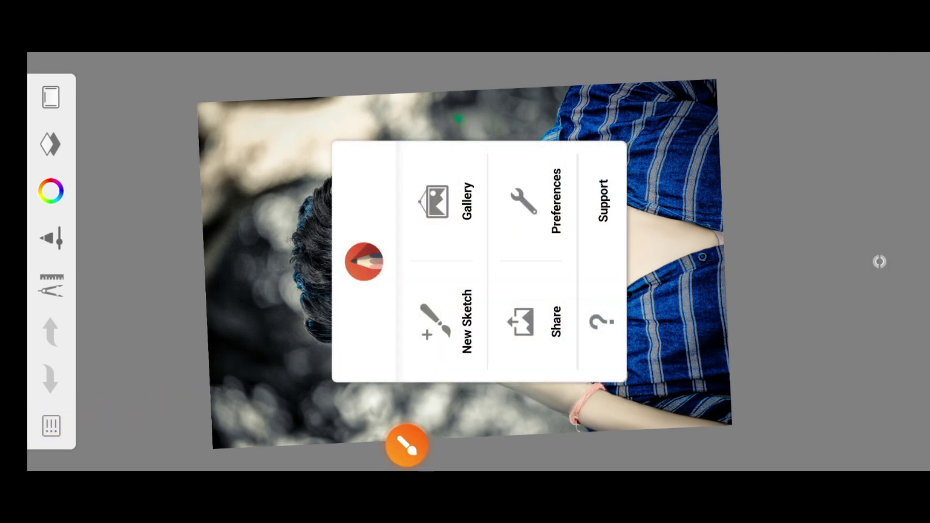
pyautogui.click(407, 445)
pyautogui.moveTo(472, 330); pyautogui.dragTo(555, 387)
pyautogui.click(782, 65)
pyautogui.click(532, 322)
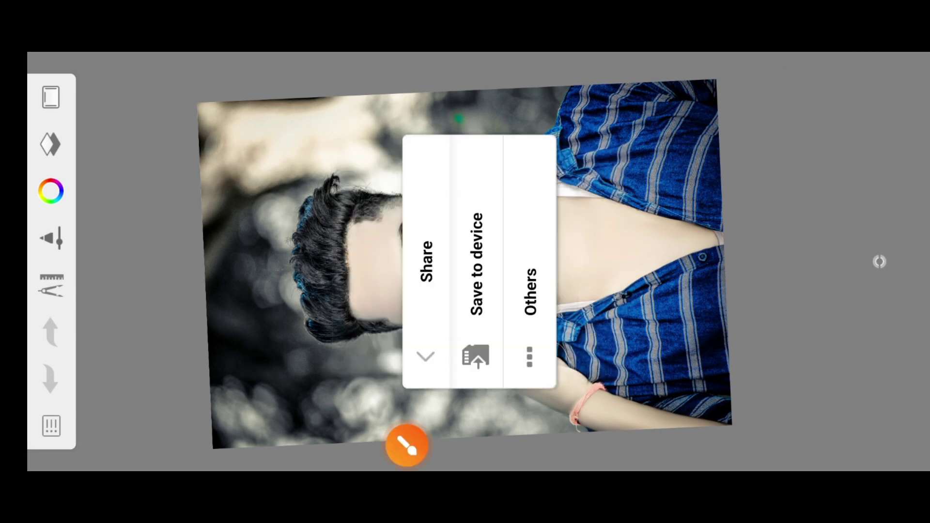
pyautogui.click(407, 445)
pyautogui.moveTo(478, 208)
pyautogui.mouseDown()
pyautogui.moveTo(556, 390)
pyautogui.moveTo(494, 300)
pyautogui.mouseUp()
pyautogui.click(782, 65)
pyautogui.click(522, 262)
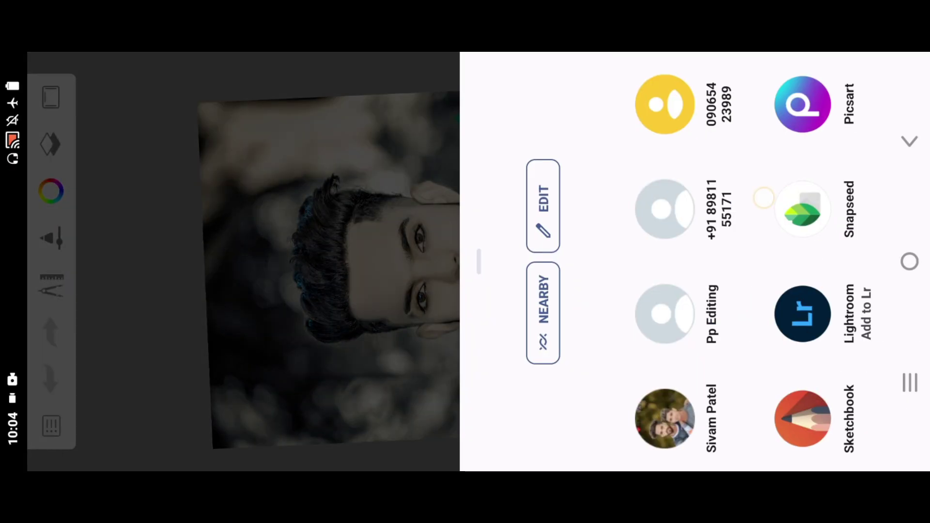
# Expand the share list and send the portrait to Picsart
pyautogui.moveTo(764, 197); pyautogui.dragTo(312, 197)
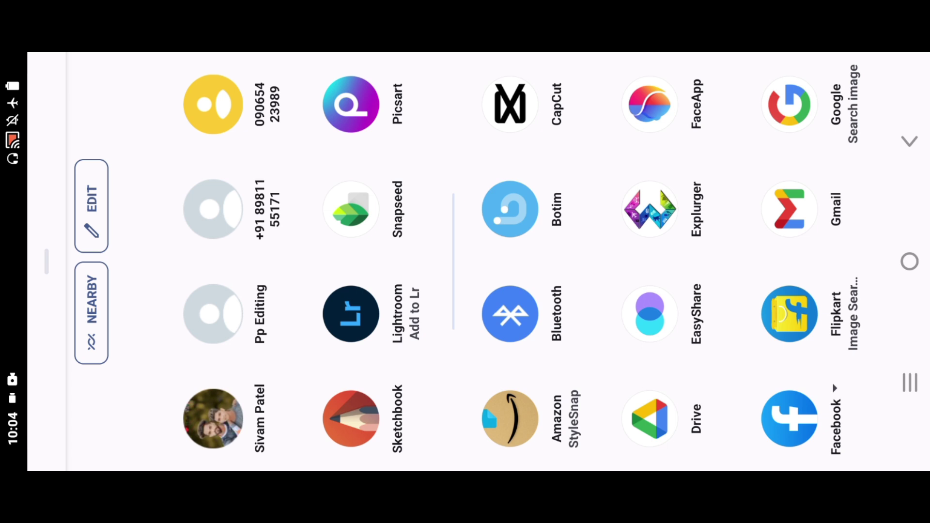
pyautogui.click(650, 210)
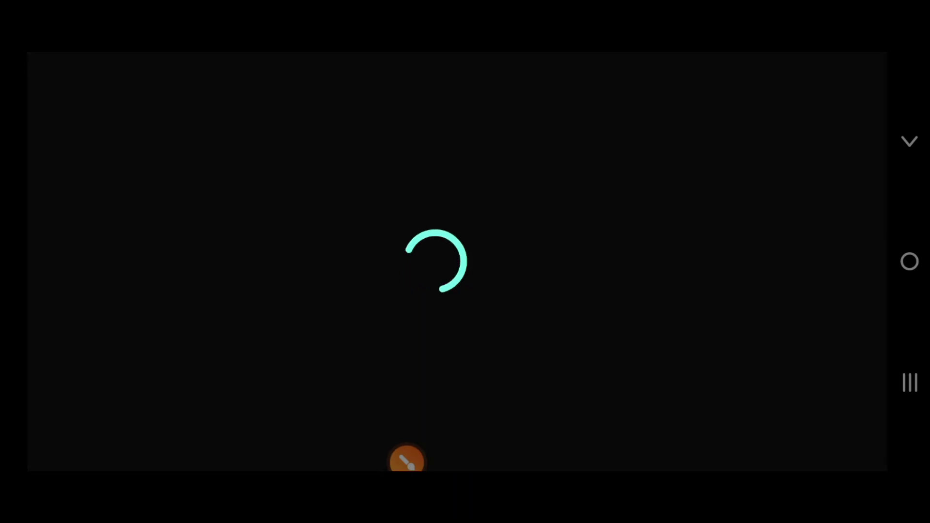
# Let the portrait load in Picsart's editor and scroll the toolbar to reveal Text
pyautogui.scroll(5, 339, 179)
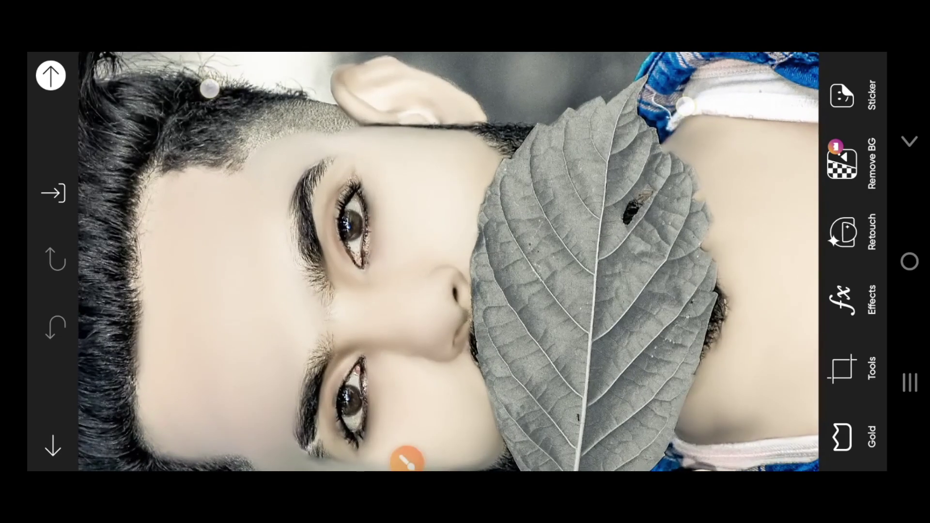
pyautogui.scroll(-4, 344, 162)
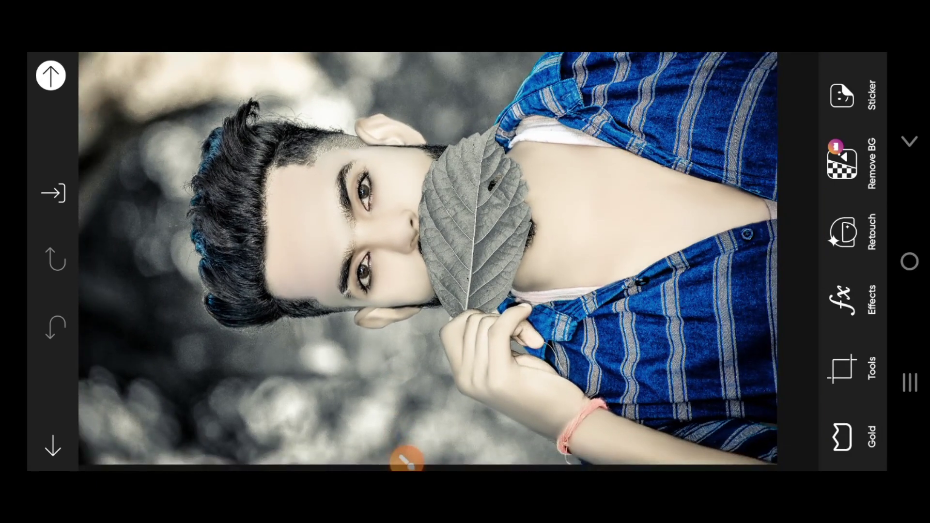
pyautogui.moveTo(830, 214); pyautogui.dragTo(847, 339)
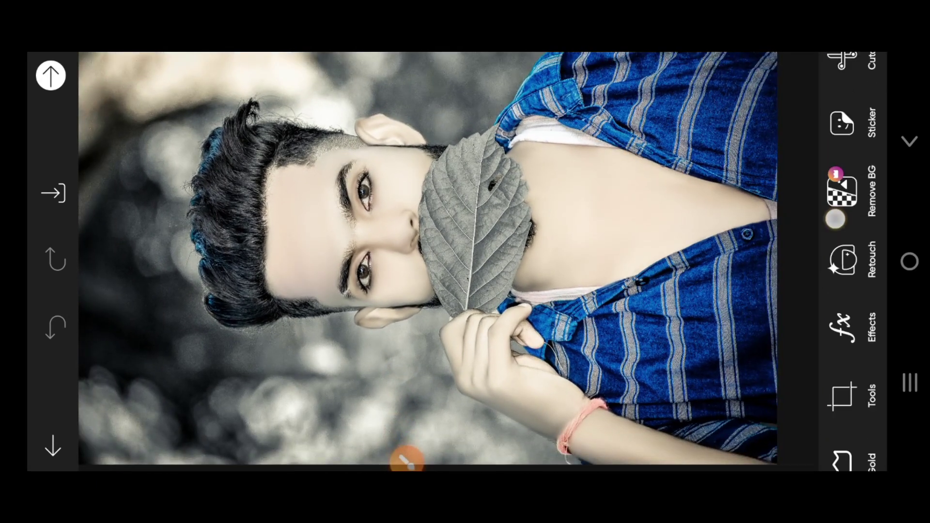
pyautogui.click(406, 459)
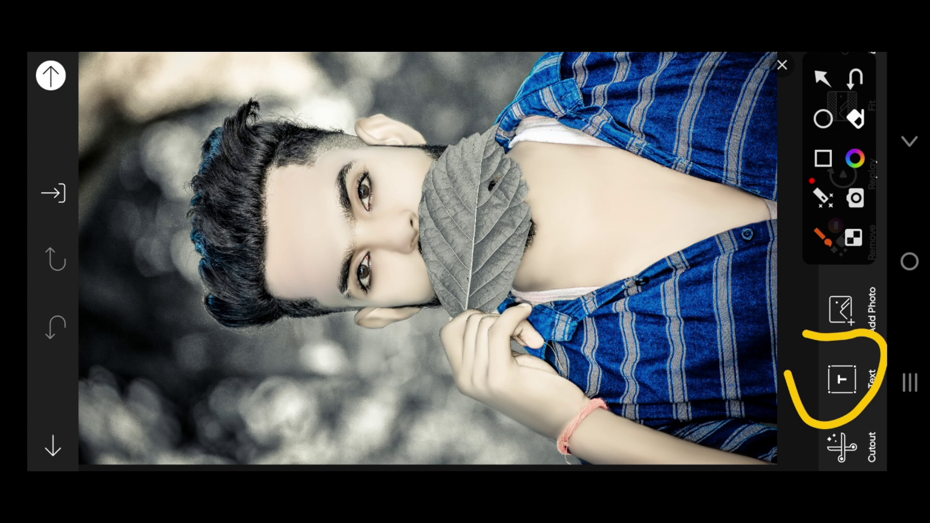
# Place a text layer reading 'I love you' over the face and leaf
pyautogui.click(782, 65)
pyautogui.click(838, 383)
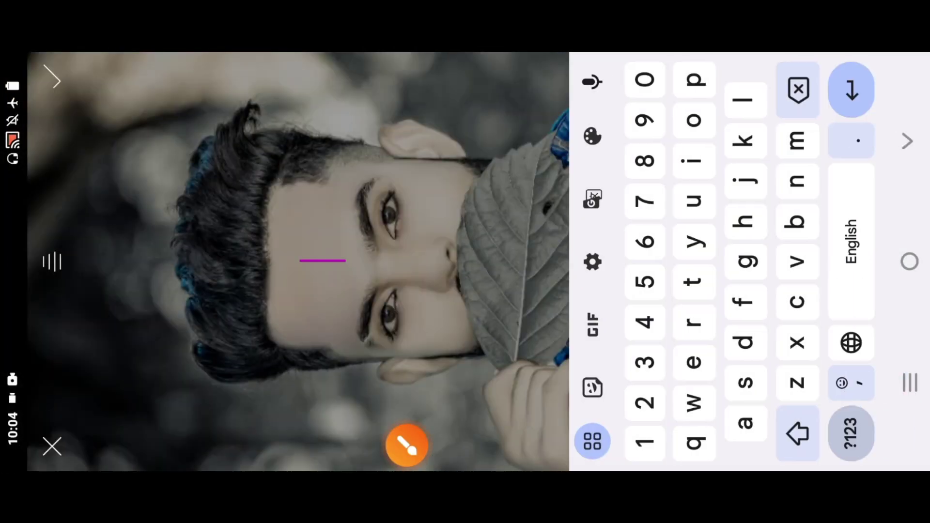
pyautogui.click(798, 431)
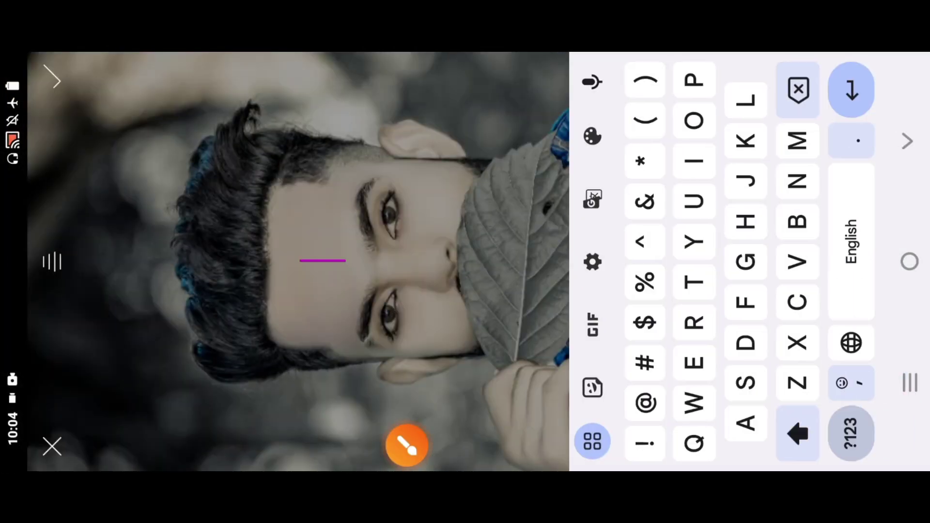
pyautogui.click(799, 431)
pyautogui.write('I ')
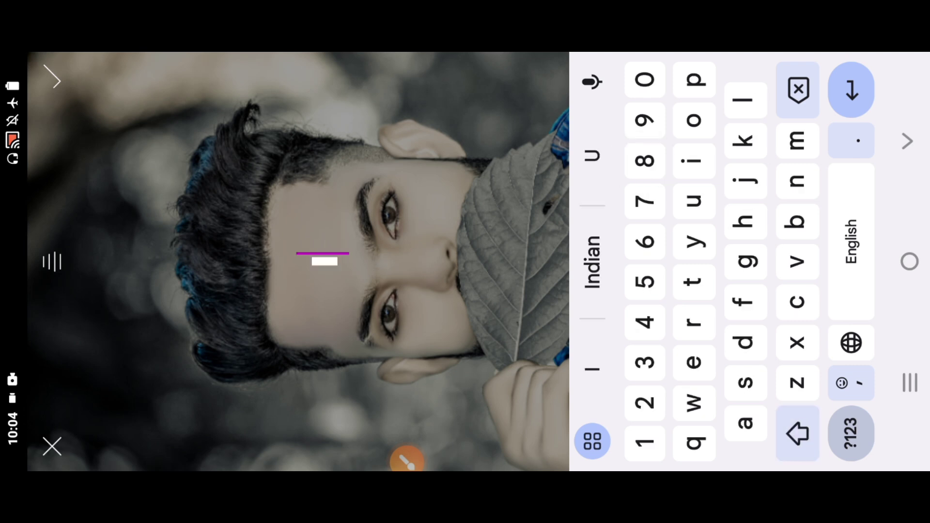
pyautogui.write('love')
pyautogui.click(593, 262)
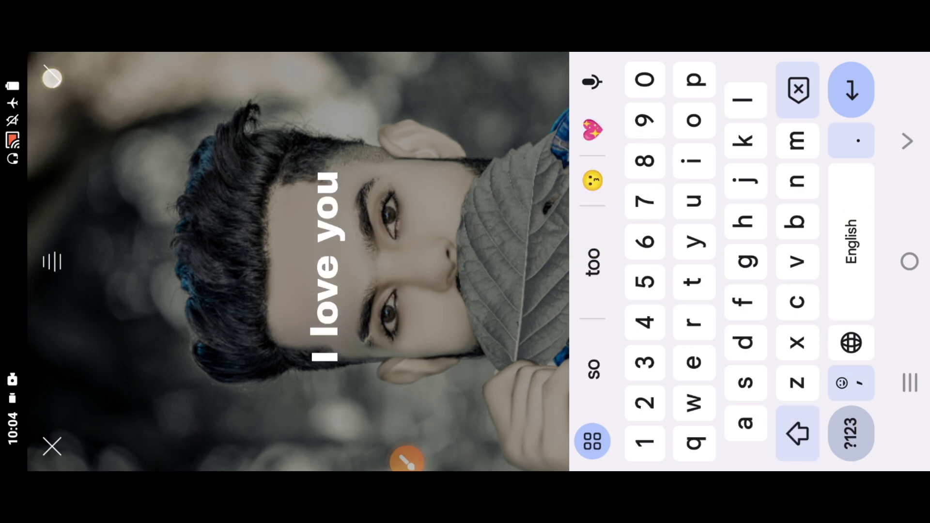
pyautogui.click(52, 78)
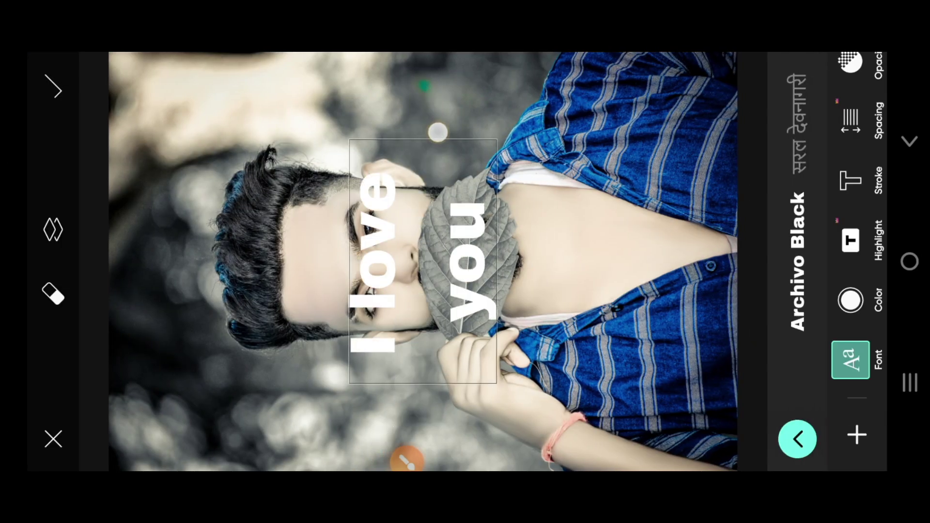
# Select the 'I love you' text and change its font to सरल देवनागरी
pyautogui.click(427, 162)
pyautogui.scroll(5, 538, 228)
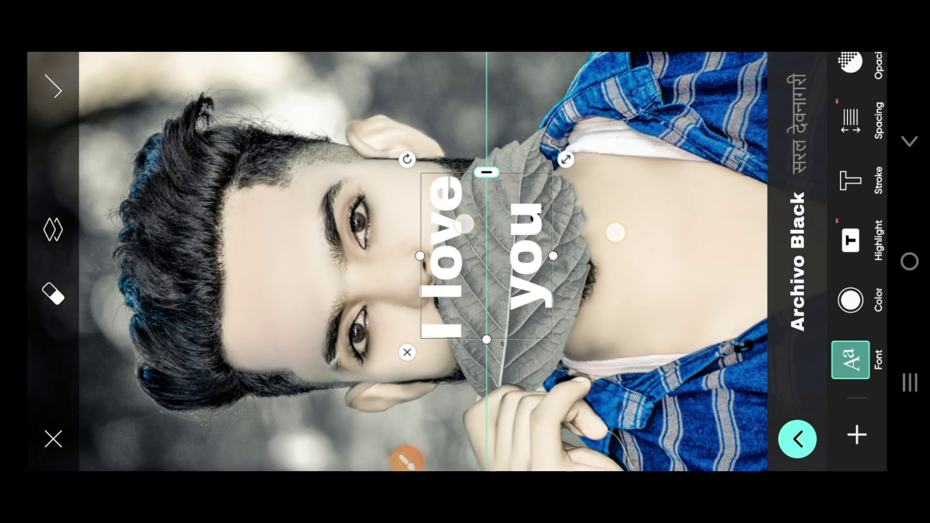
pyautogui.scroll(-3, 537, 233)
pyautogui.click(797, 124)
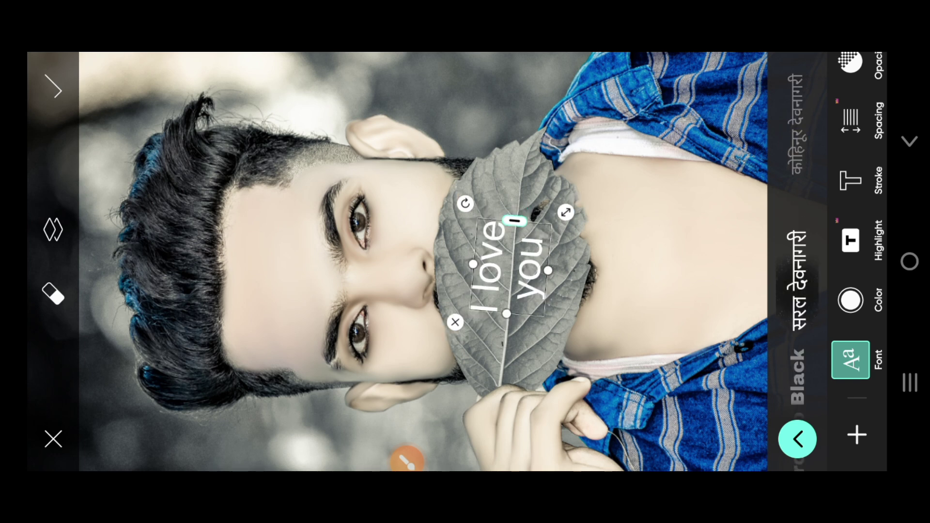
pyautogui.scroll(3, 508, 158)
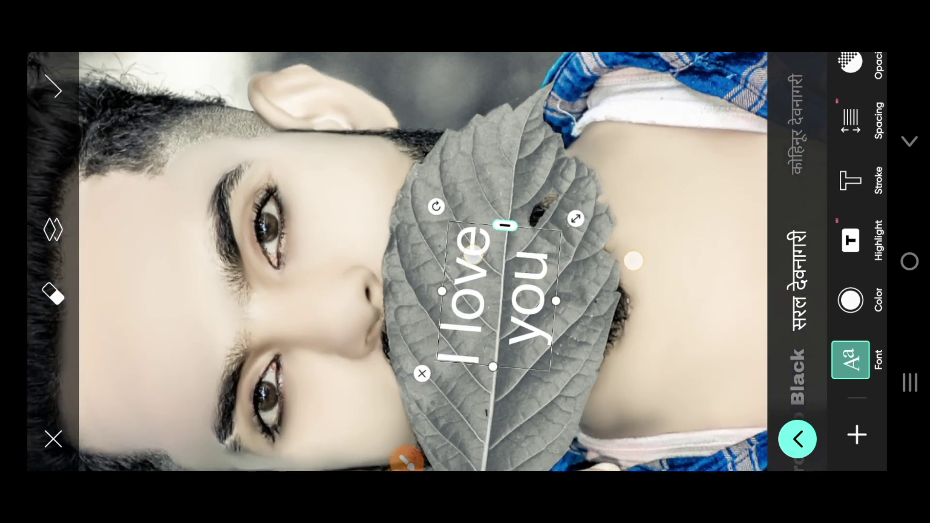
pyautogui.scroll(2, 553, 257)
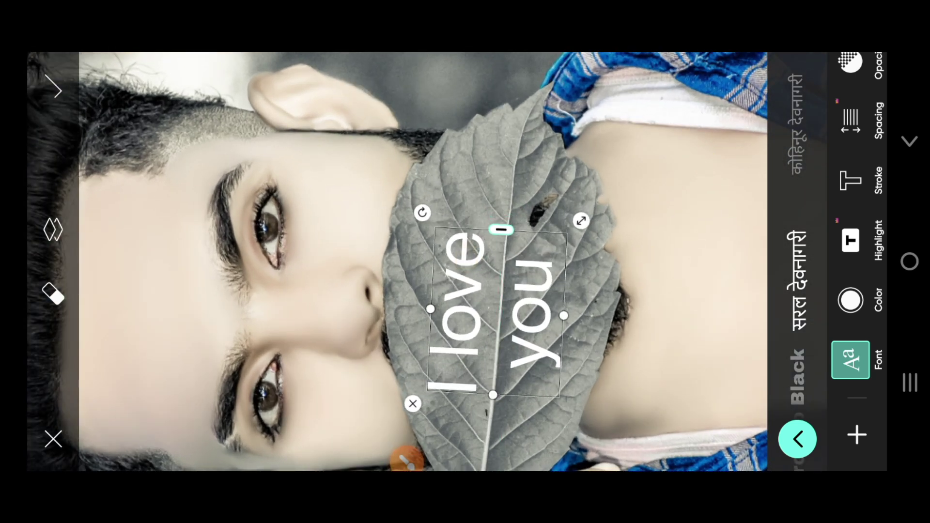
pyautogui.moveTo(852, 72); pyautogui.dragTo(852, 388)
# Give the text a 30 outline, make it navy blue, and enlarge it
pyautogui.click(851, 142)
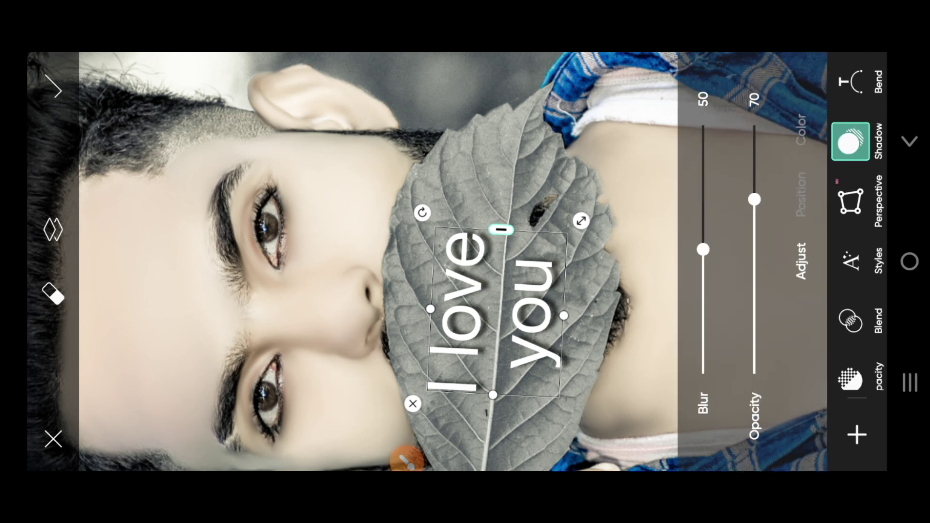
pyautogui.moveTo(852, 320); pyautogui.dragTo(853, 106)
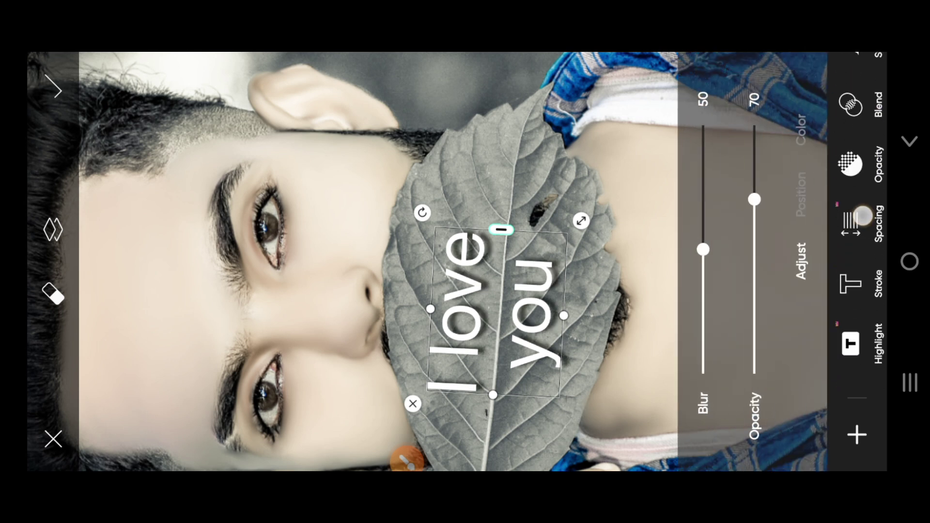
pyautogui.click(851, 284)
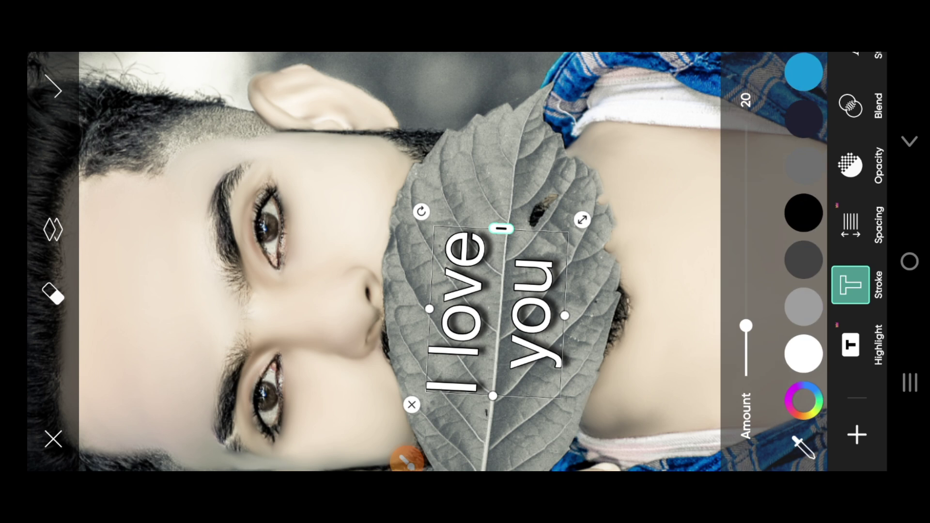
pyautogui.moveTo(747, 326); pyautogui.dragTo(750, 298)
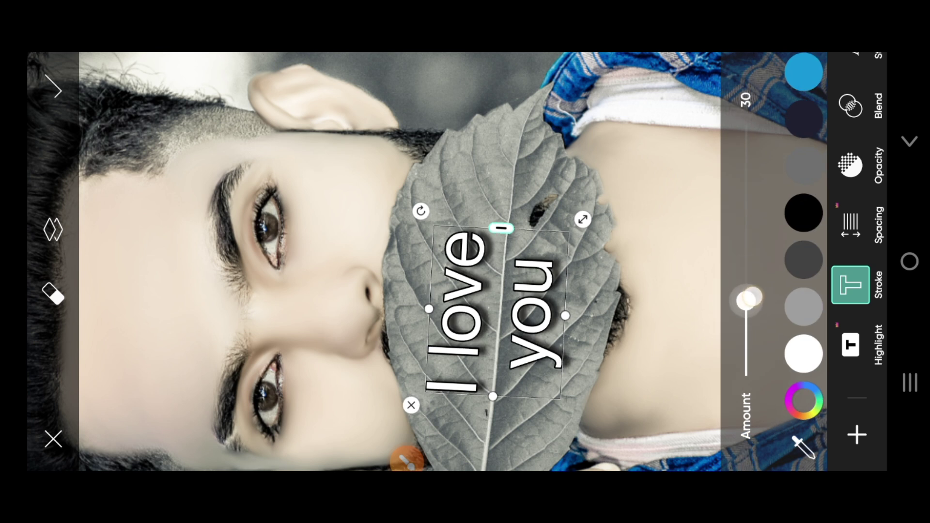
pyautogui.moveTo(853, 339); pyautogui.dragTo(852, 234)
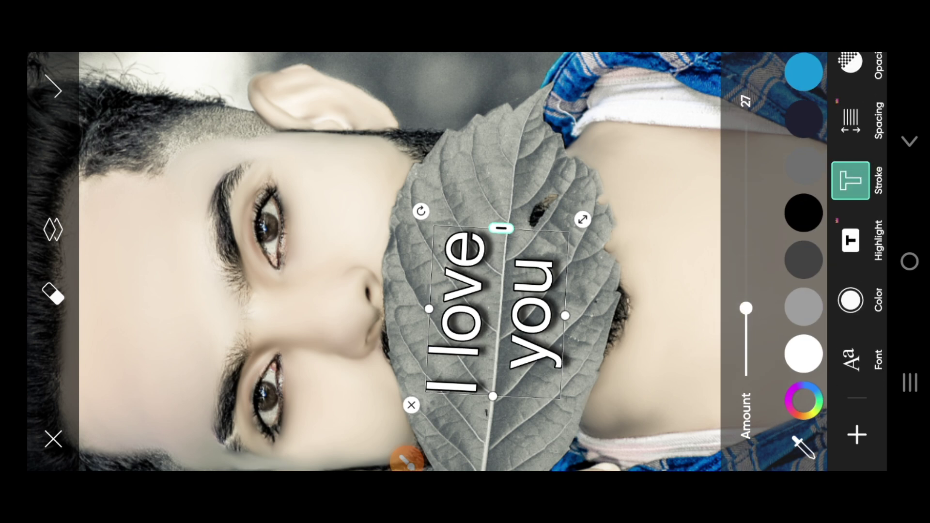
pyautogui.click(850, 300)
pyautogui.moveTo(757, 121); pyautogui.dragTo(757, 376)
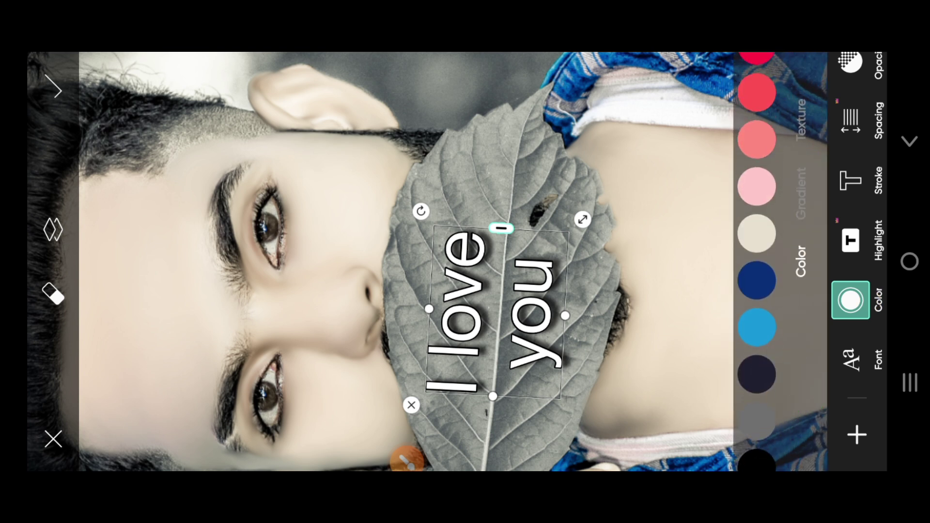
pyautogui.click(757, 281)
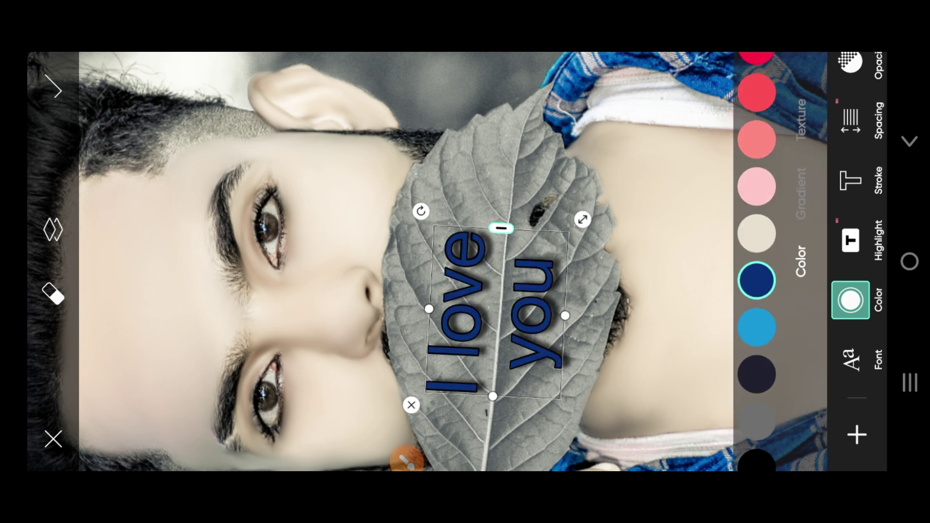
pyautogui.moveTo(582, 220)
pyautogui.mouseDown()
pyautogui.moveTo(604, 191)
pyautogui.moveTo(590, 210)
pyautogui.mouseUp()
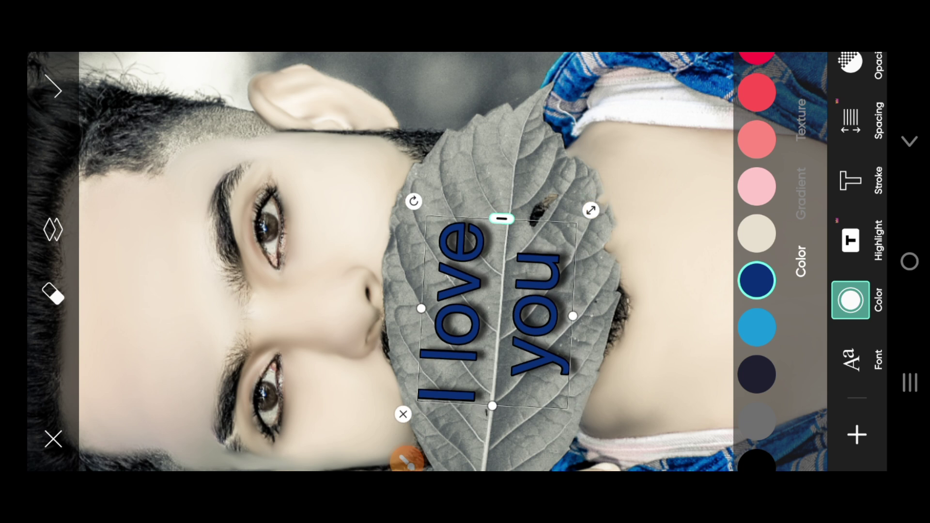
# Set the text's blend mode to Darken
pyautogui.moveTo(853, 160); pyautogui.dragTo(853, 324)
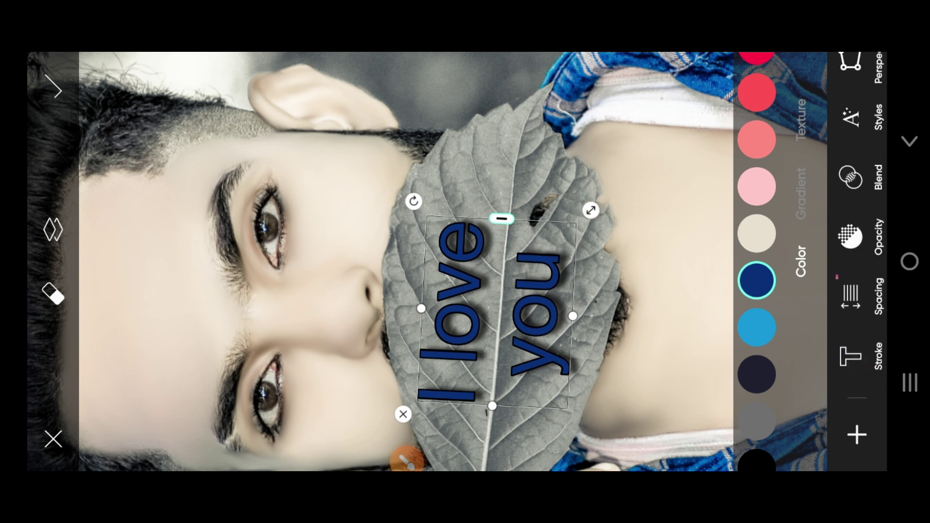
pyautogui.click(850, 177)
pyautogui.click(810, 189)
pyautogui.moveTo(810, 83); pyautogui.dragTo(809, 271)
pyautogui.click(688, 172)
# Reselect the text layer and apply it to the photo
pyautogui.scroll(3, 498, 201)
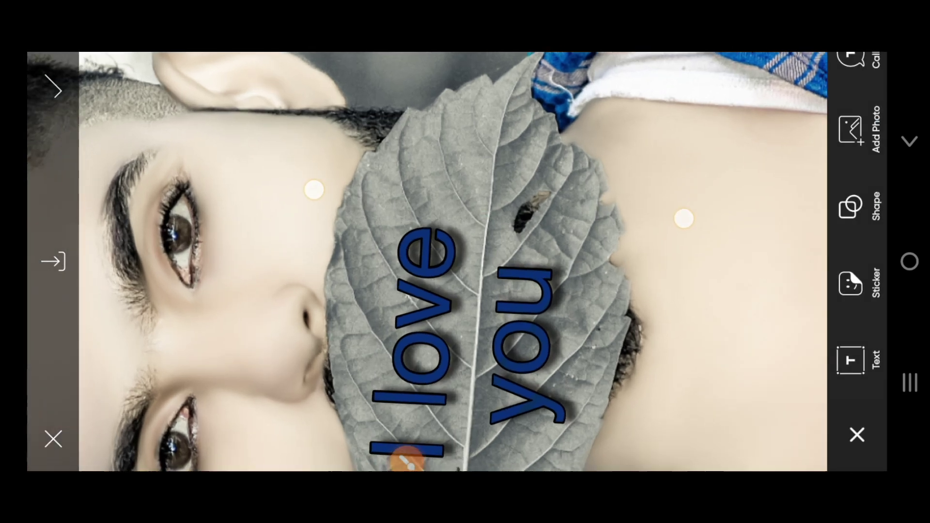
pyautogui.click(417, 284)
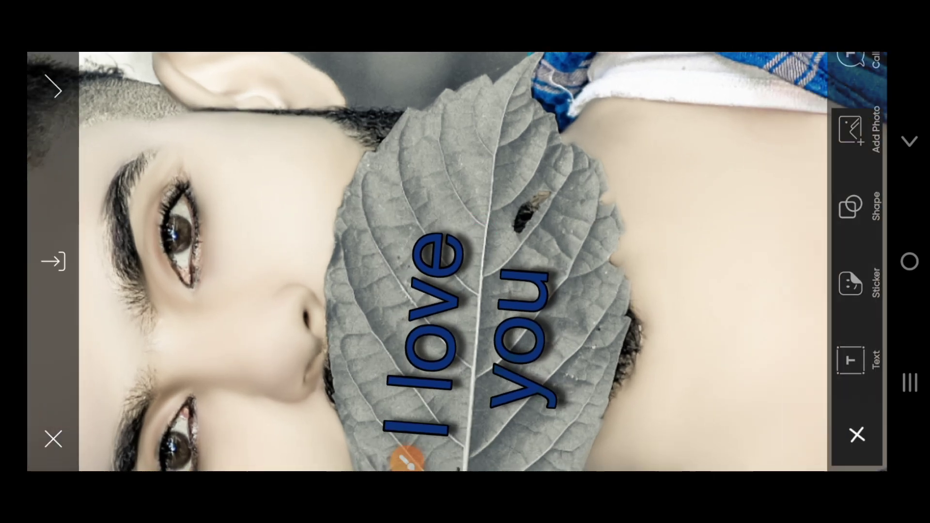
pyautogui.scroll(-5, 547, 295)
pyautogui.scroll(-2, 671, 194)
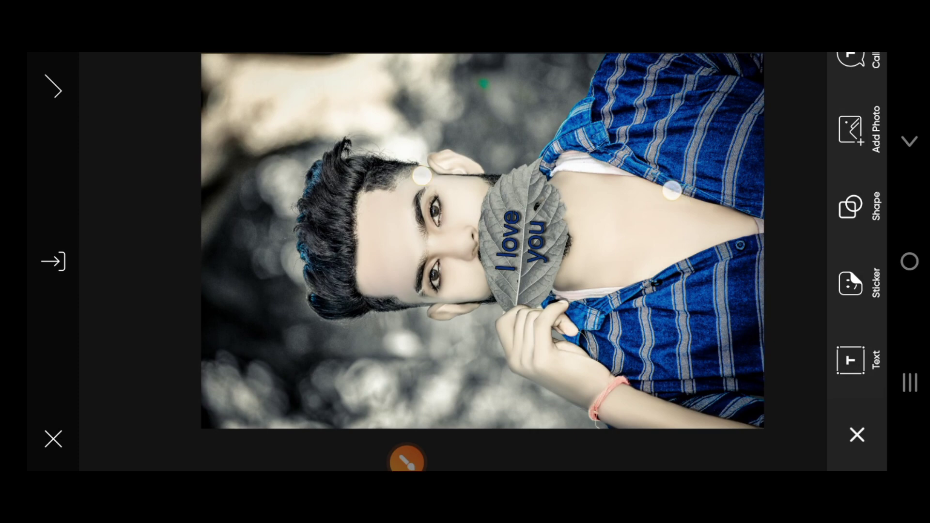
pyautogui.scroll(2, 546, 183)
pyautogui.scroll(-3, 547, 183)
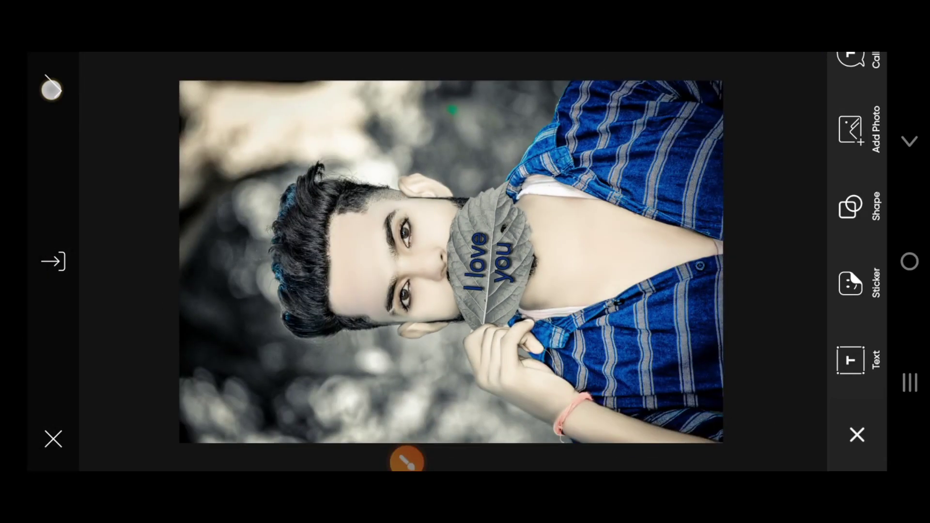
pyautogui.click(51, 89)
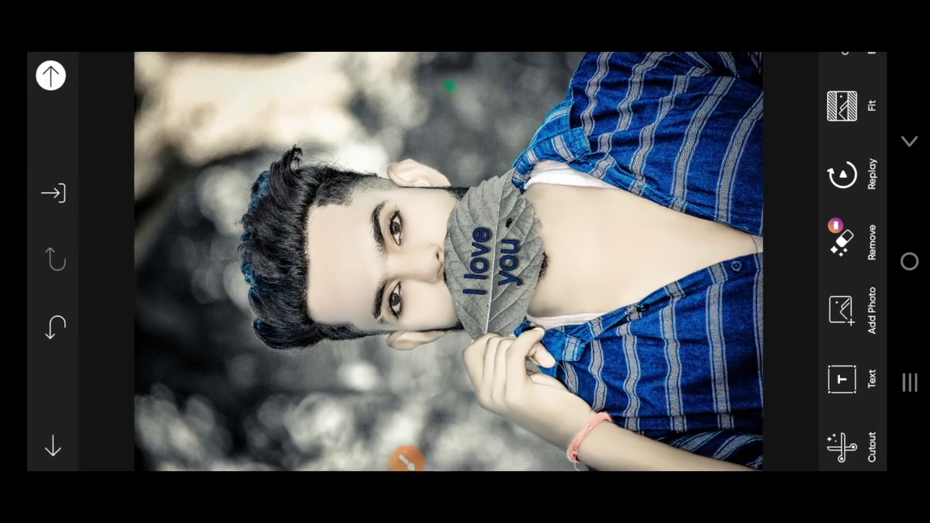
# Open Retouch and start the Eye Color tool on the portrait
pyautogui.scroll(-5, 853, 262)
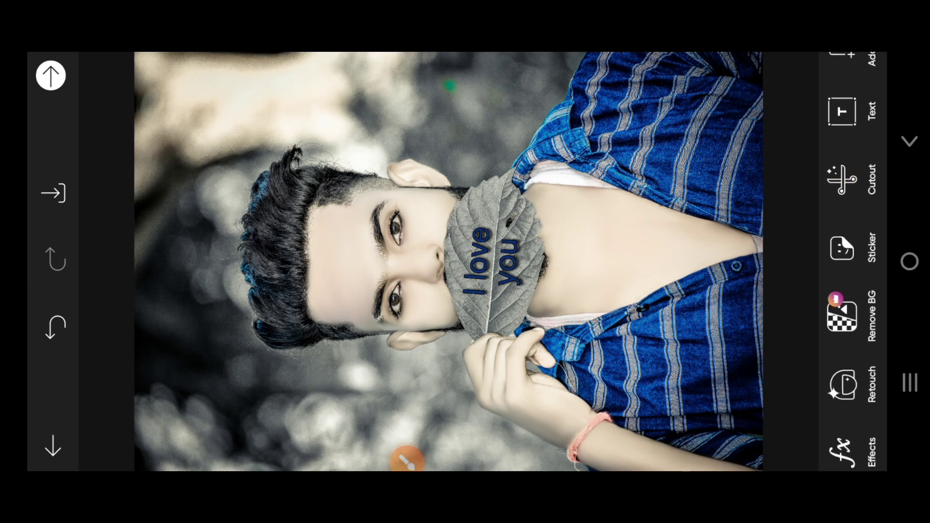
pyautogui.click(407, 458)
pyautogui.moveTo(805, 356); pyautogui.dragTo(801, 373)
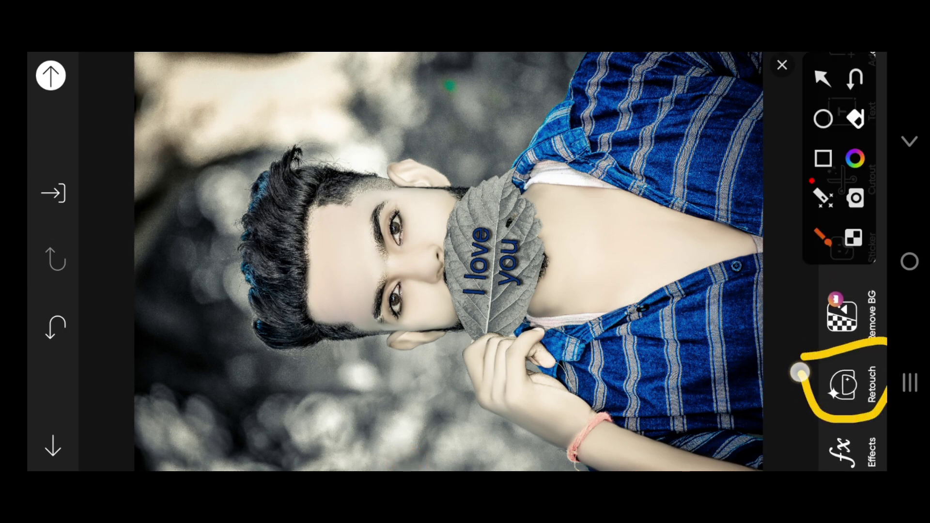
pyautogui.click(782, 65)
pyautogui.click(846, 385)
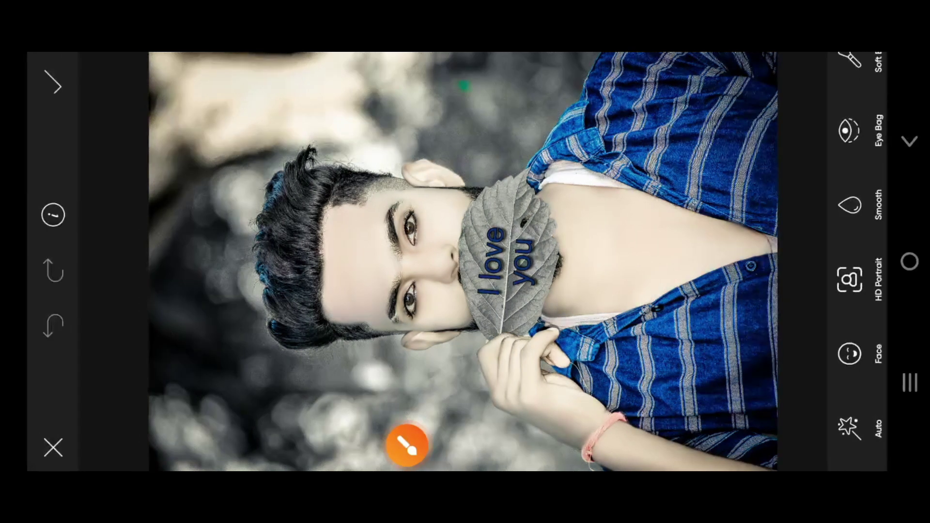
pyautogui.scroll(10, 857, 262)
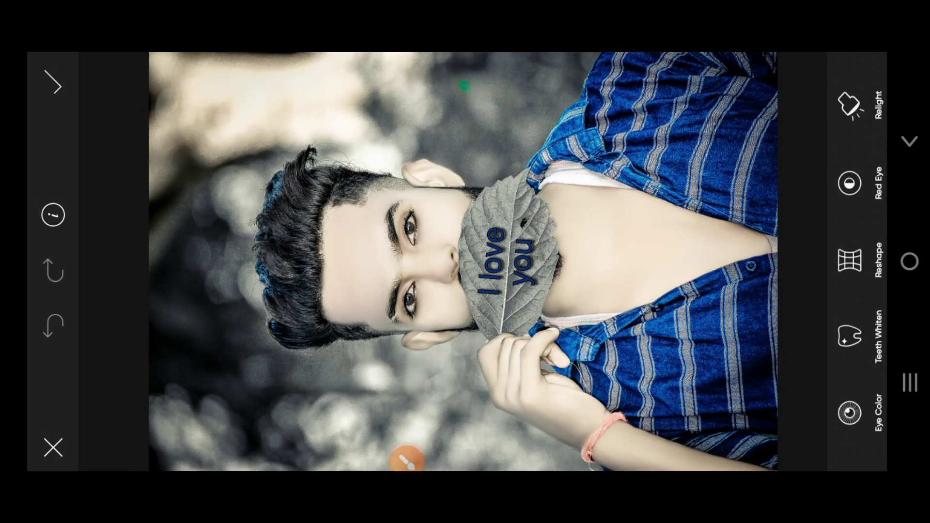
pyautogui.click(407, 458)
pyautogui.moveTo(831, 364)
pyautogui.mouseDown()
pyautogui.moveTo(884, 356)
pyautogui.moveTo(825, 393)
pyautogui.mouseUp()
pyautogui.click(782, 65)
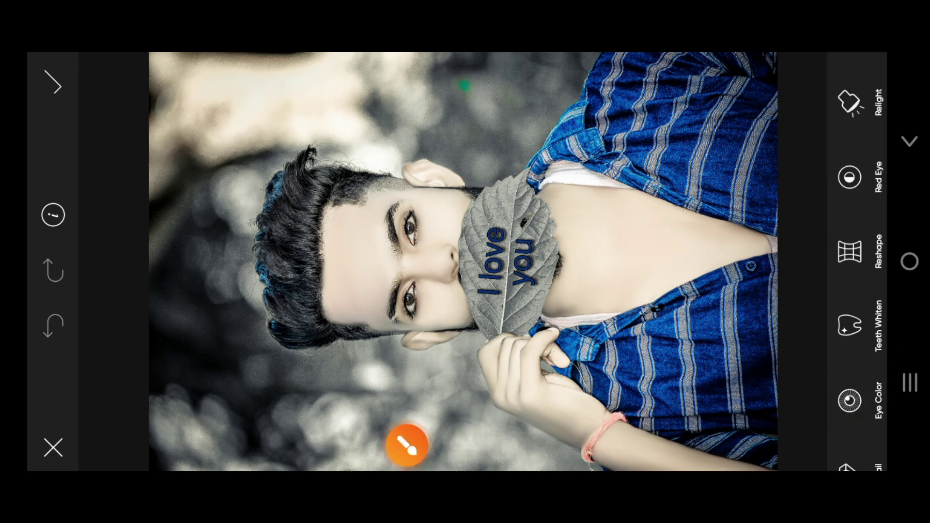
pyautogui.click(851, 400)
# Tint both eyes green at opacity 20 and apply the change
pyautogui.scroll(5, 863, 262)
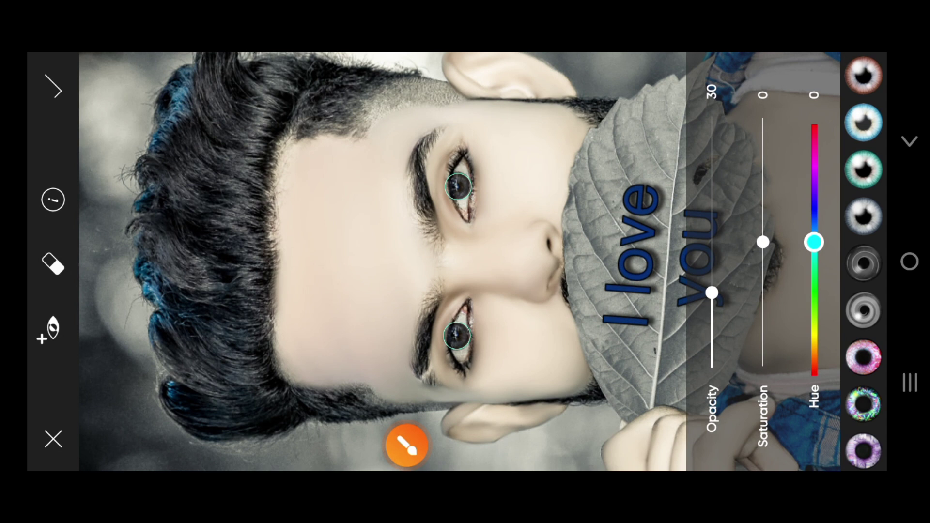
pyautogui.click(407, 446)
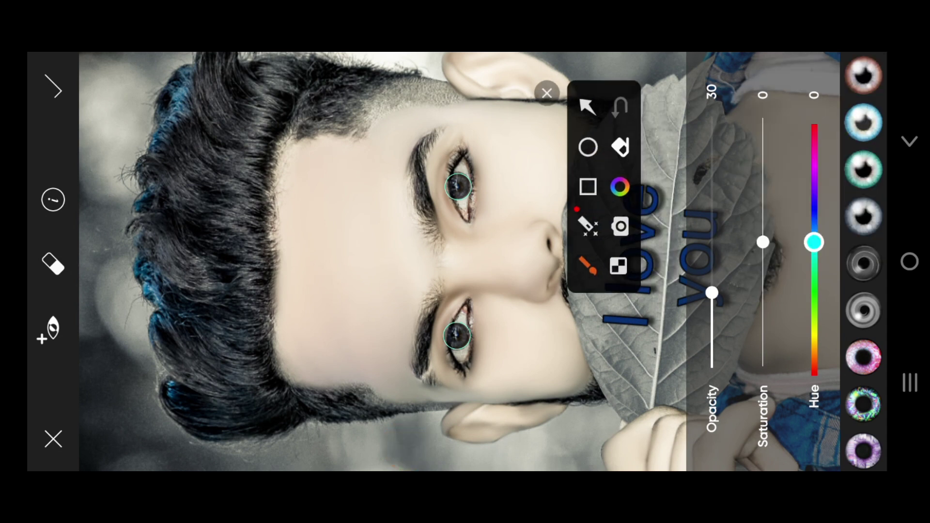
pyautogui.moveTo(838, 181)
pyautogui.mouseDown()
pyautogui.moveTo(869, 185)
pyautogui.moveTo(830, 181)
pyautogui.mouseUp()
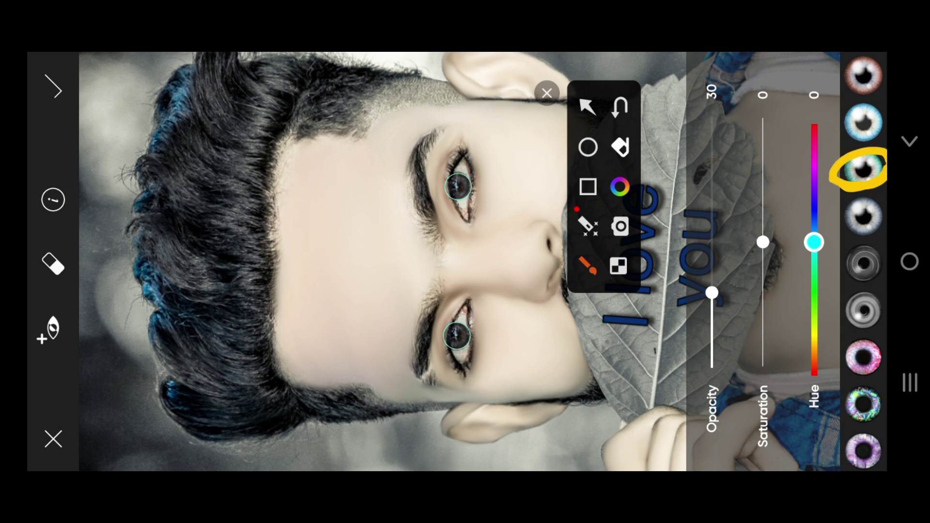
pyautogui.click(547, 92)
pyautogui.click(863, 169)
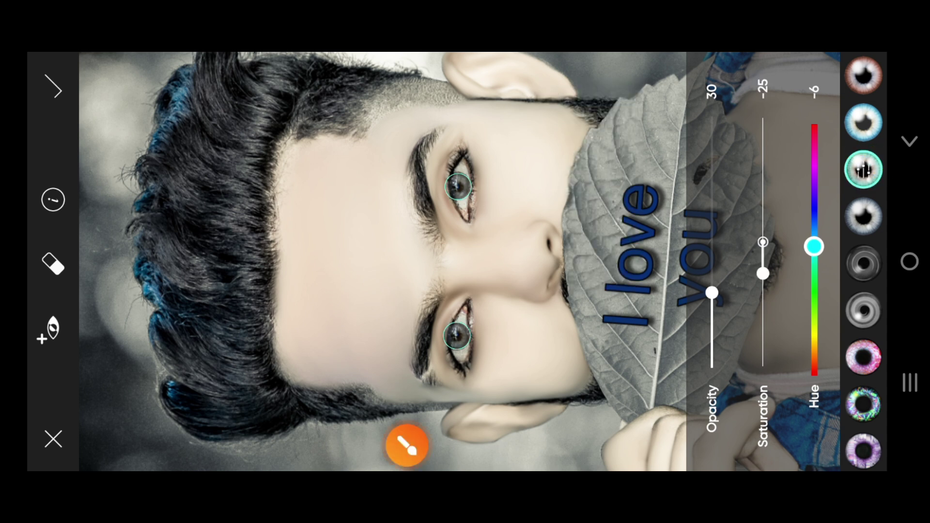
pyautogui.moveTo(712, 293); pyautogui.dragTo(712, 318)
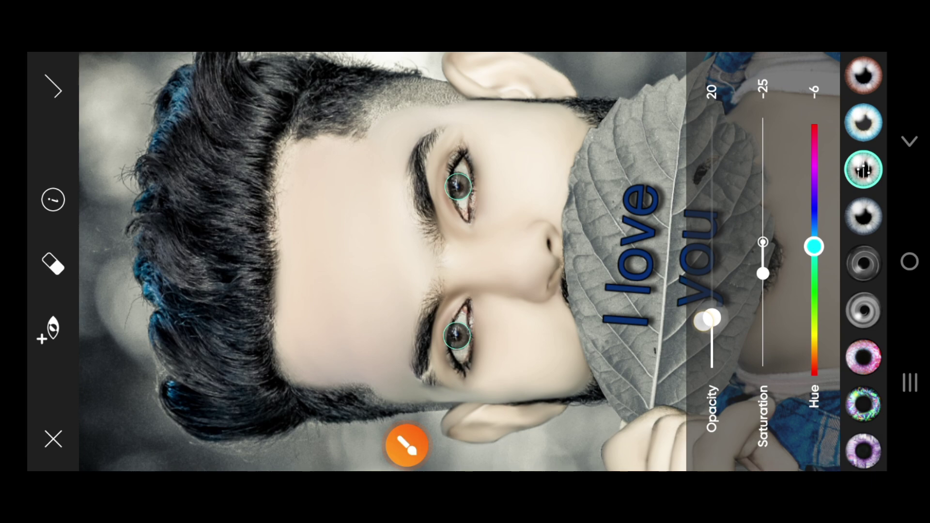
pyautogui.click(52, 86)
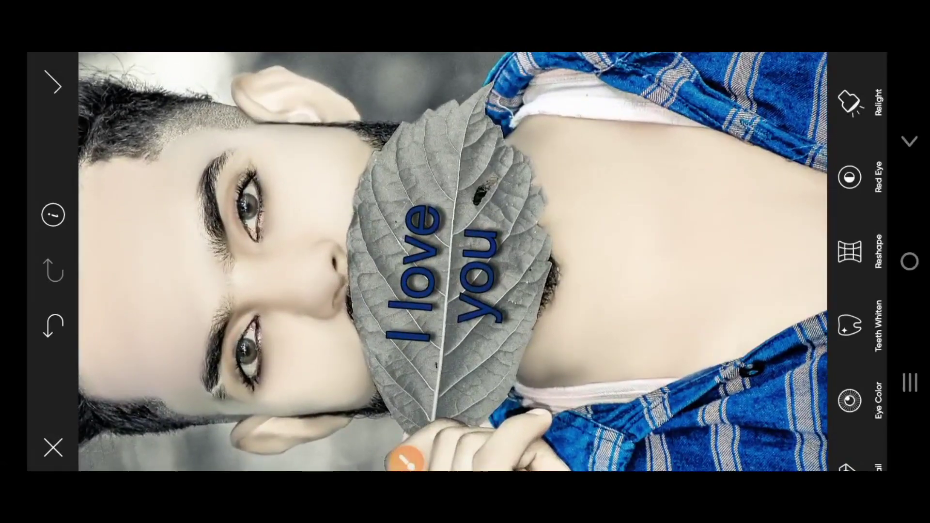
pyautogui.scroll(3, 483, 185)
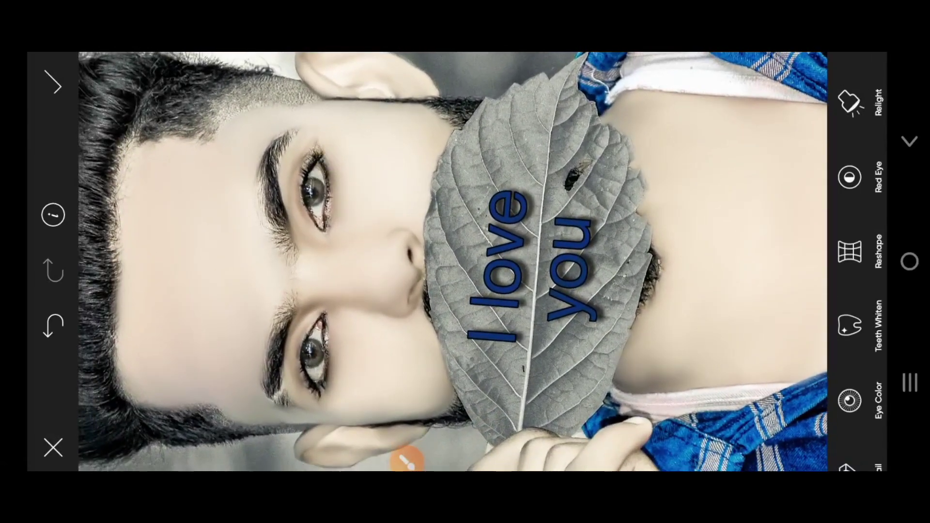
pyautogui.scroll(-3, 492, 160)
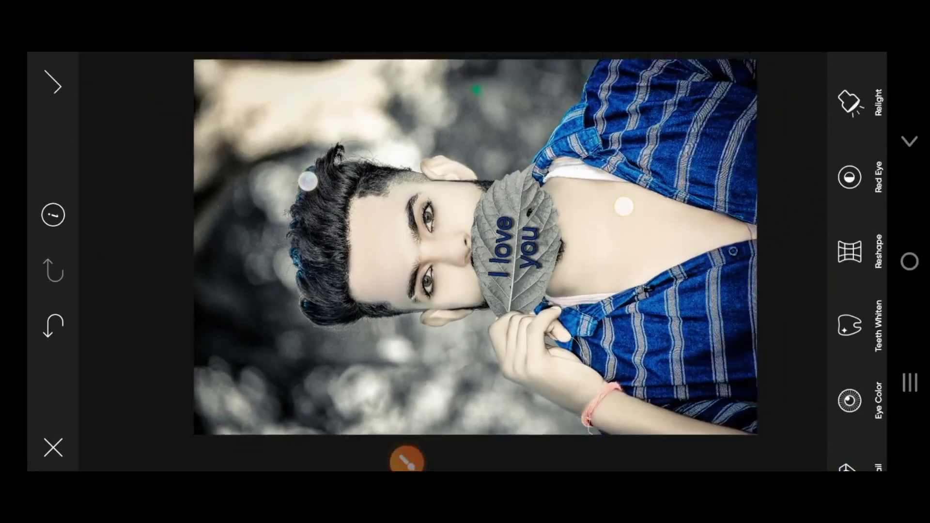
pyautogui.scroll(3, 482, 155)
pyautogui.scroll(-2, 482, 155)
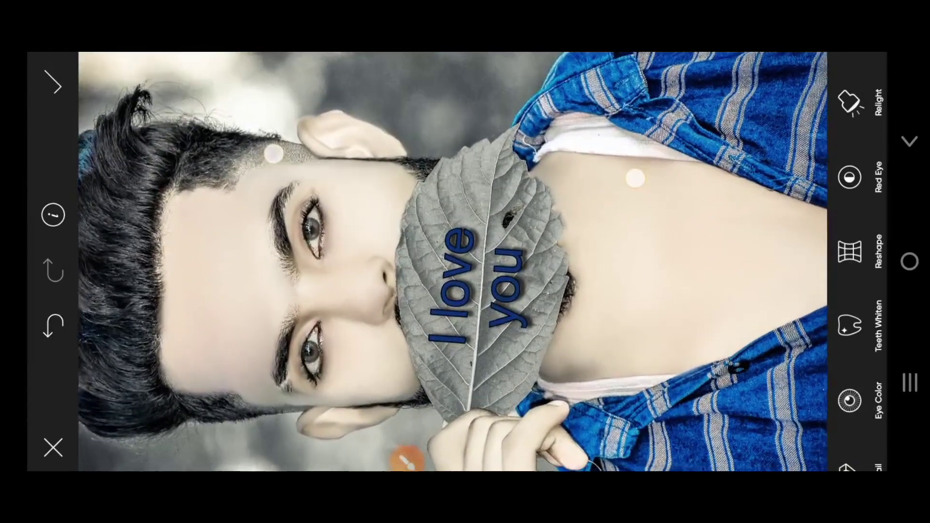
pyautogui.scroll(3, 460, 153)
pyautogui.scroll(1, 461, 152)
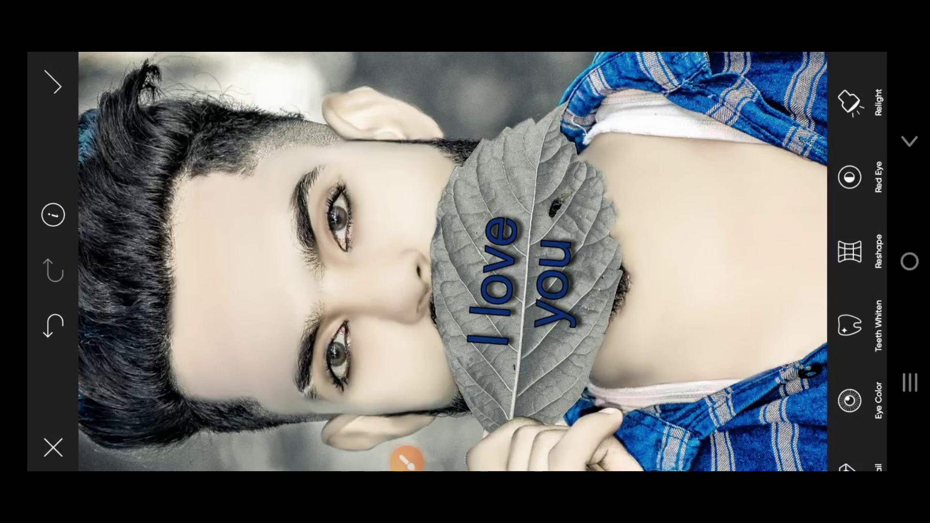
pyautogui.scroll(-3, 485, 167)
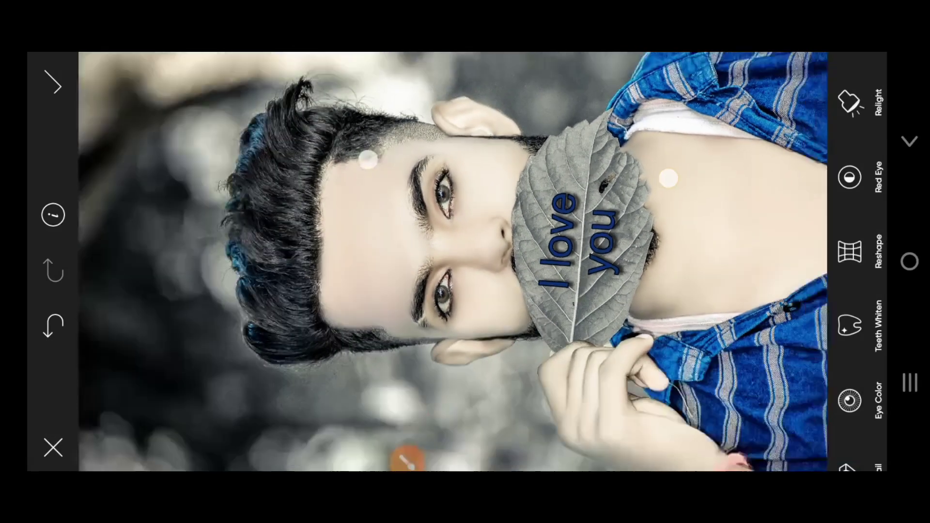
pyautogui.scroll(-2, 484, 167)
pyautogui.scroll(-1, 460, 145)
pyautogui.scroll(-1, 437, 121)
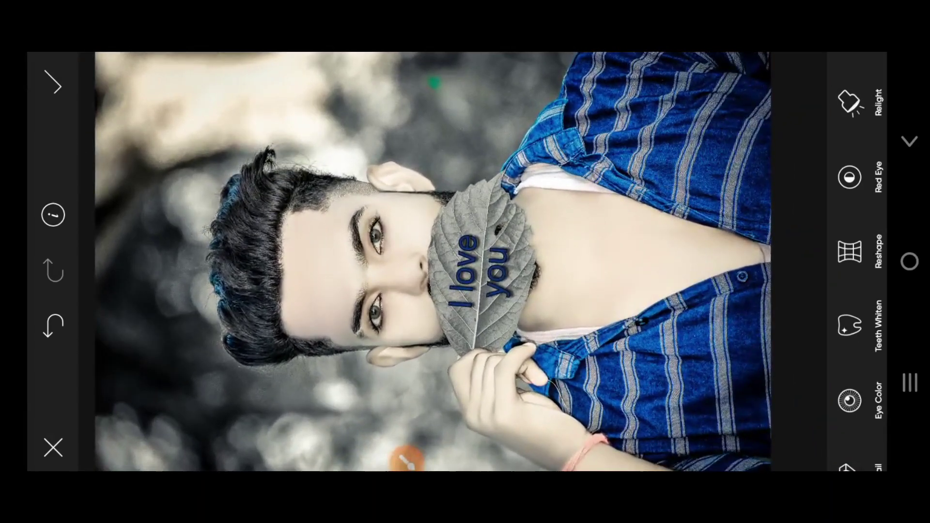